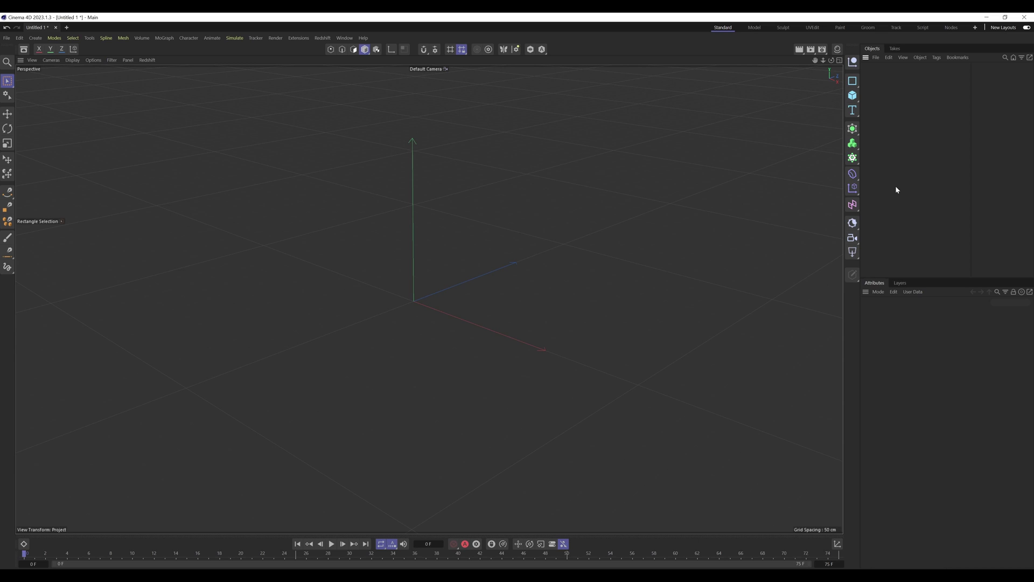
# Open the Generators flyout palette in the empty untitled scene.
pyautogui.click(852, 129)
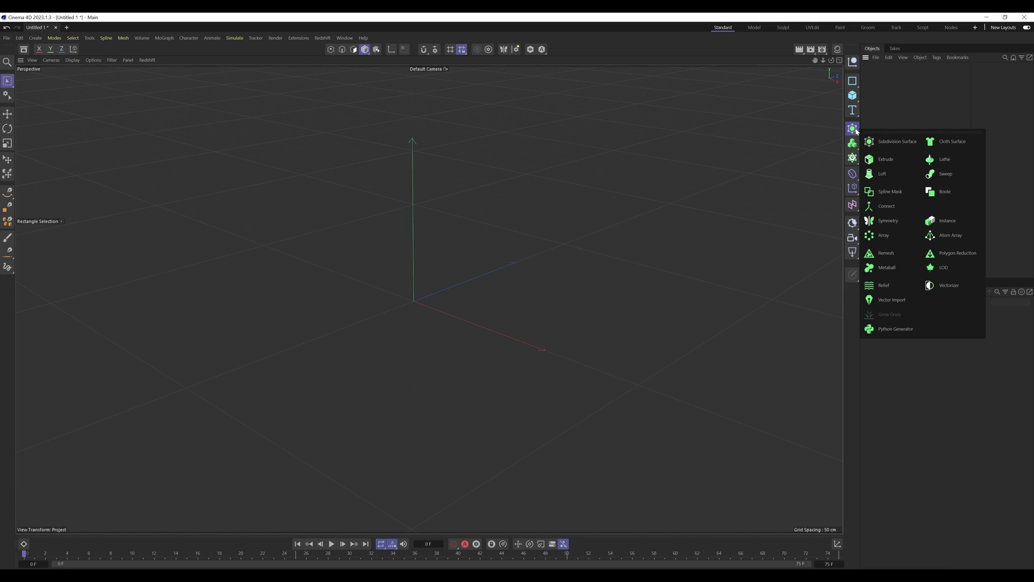
# Add a Subdivision Surface and a cube with 10 segments on X, Y and Z.
pyautogui.click(896, 142)
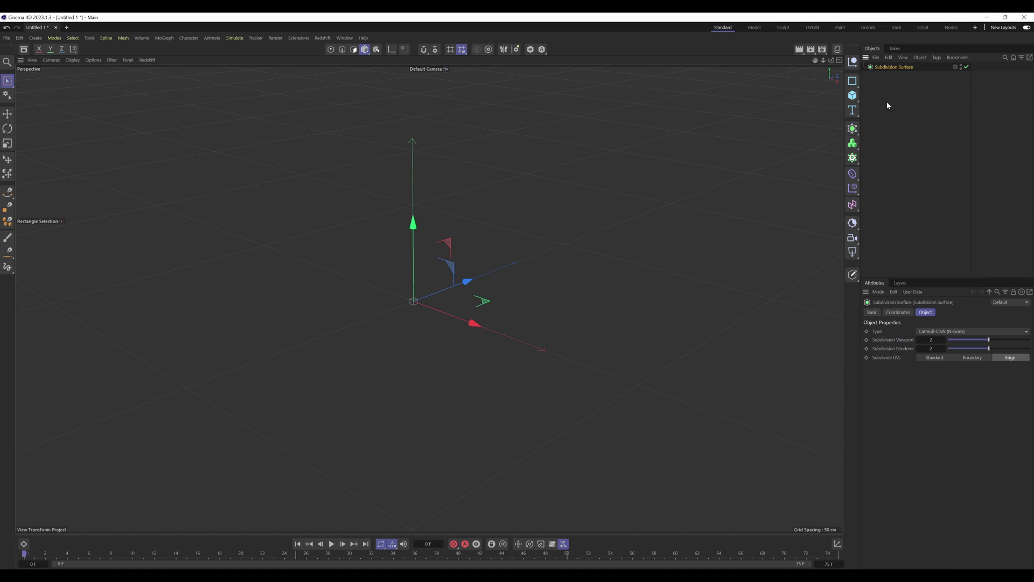
pyautogui.click(853, 96)
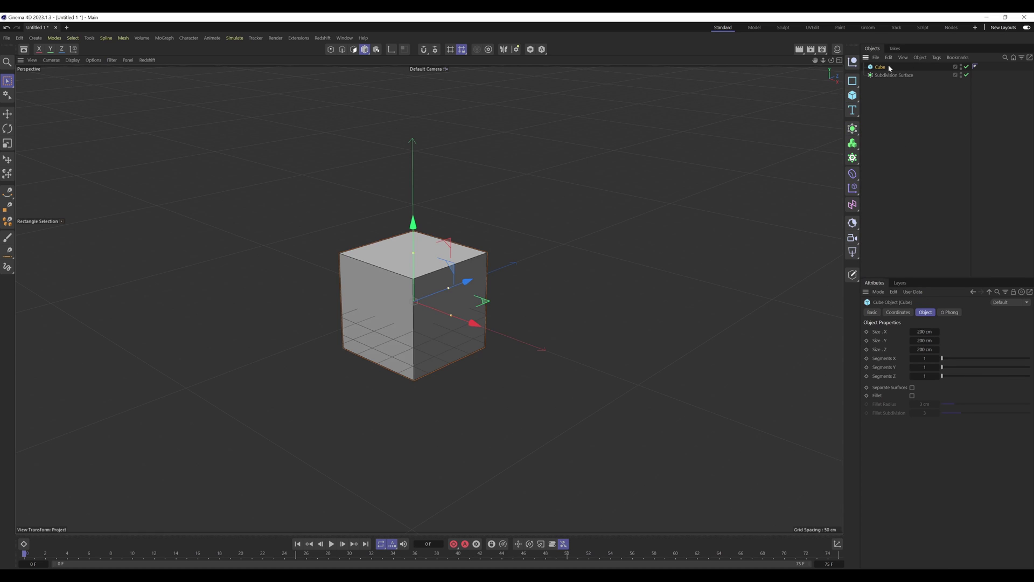
pyautogui.click(924, 358)
pyautogui.write('10')
pyautogui.click(925, 367)
pyautogui.write('10')
pyautogui.click(925, 376)
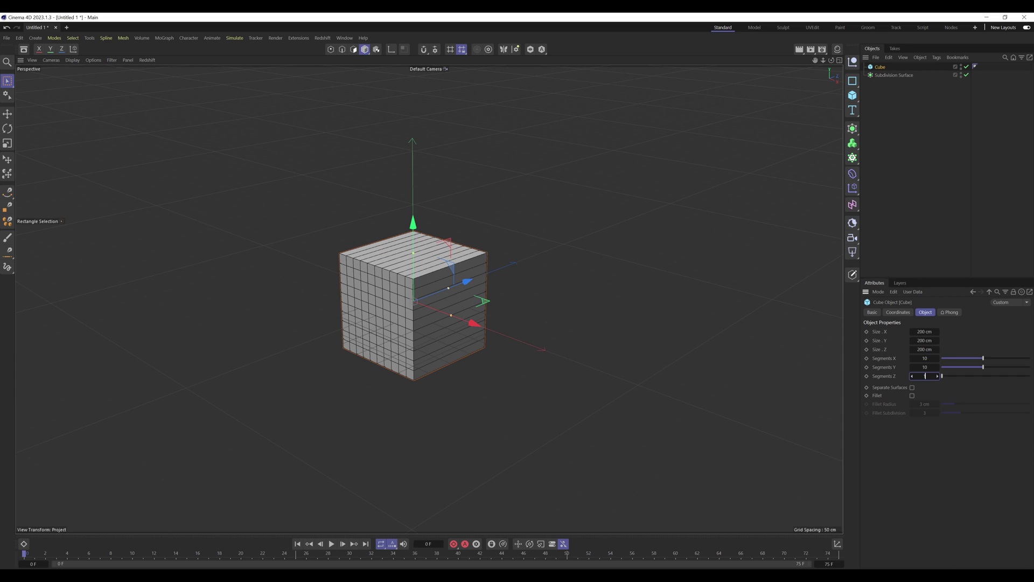
pyautogui.write('10')
pyautogui.press('Return')
# Nest the cube under Subdivision Surface, toggling smoothing off and on to compare.
pyautogui.click(903, 107)
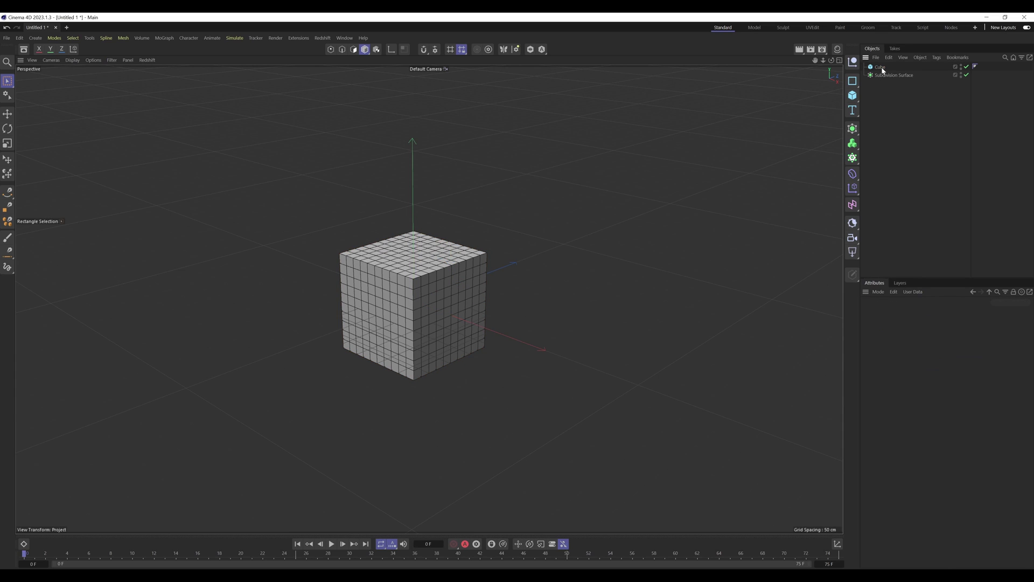
pyautogui.moveTo(882, 68); pyautogui.dragTo(884, 79)
pyautogui.moveTo(883, 78); pyautogui.dragTo(884, 79)
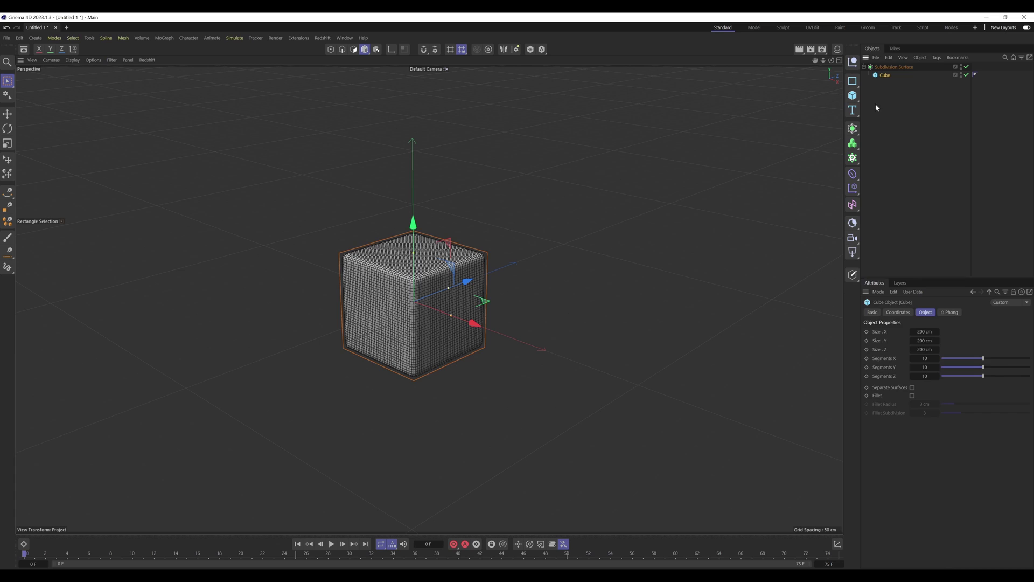
pyautogui.click(890, 124)
pyautogui.click(884, 78)
pyautogui.click(967, 67)
pyautogui.click(967, 67)
pyautogui.click(896, 96)
# Add a Symmetry object, place the cube under it, and slide the cube left to mirror it.
pyautogui.click(853, 129)
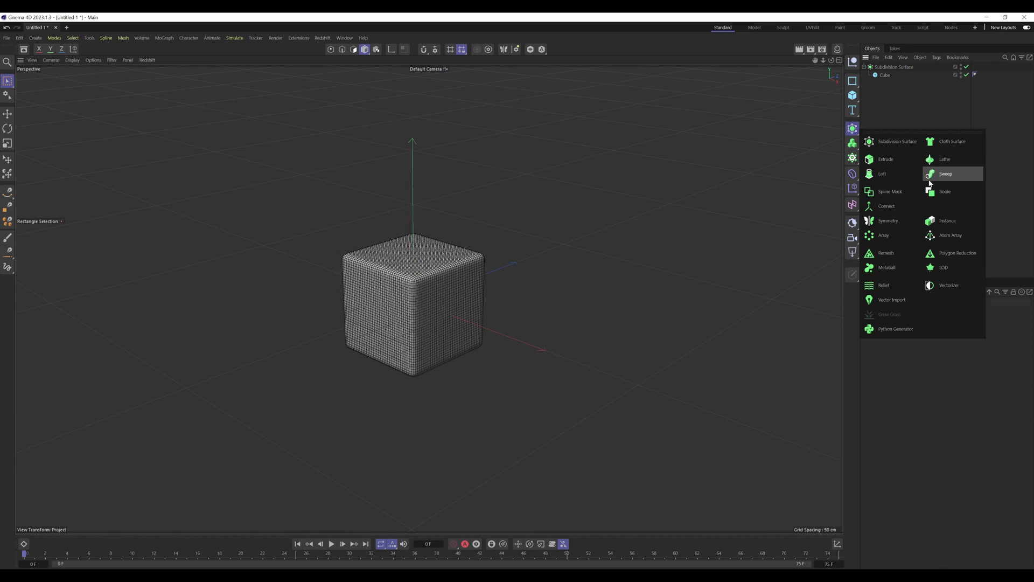
pyautogui.click(888, 221)
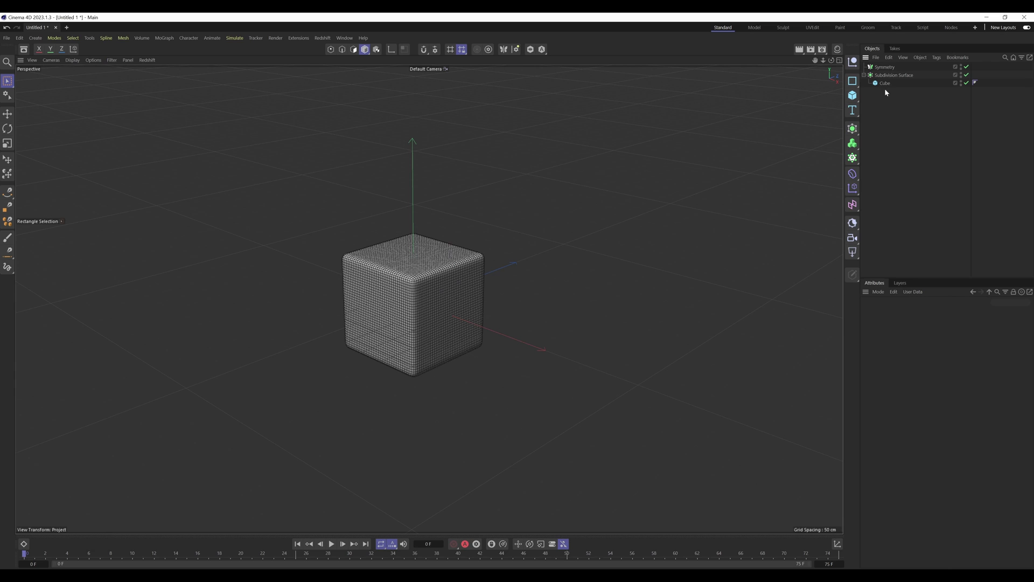
pyautogui.moveTo(884, 85); pyautogui.dragTo(886, 68)
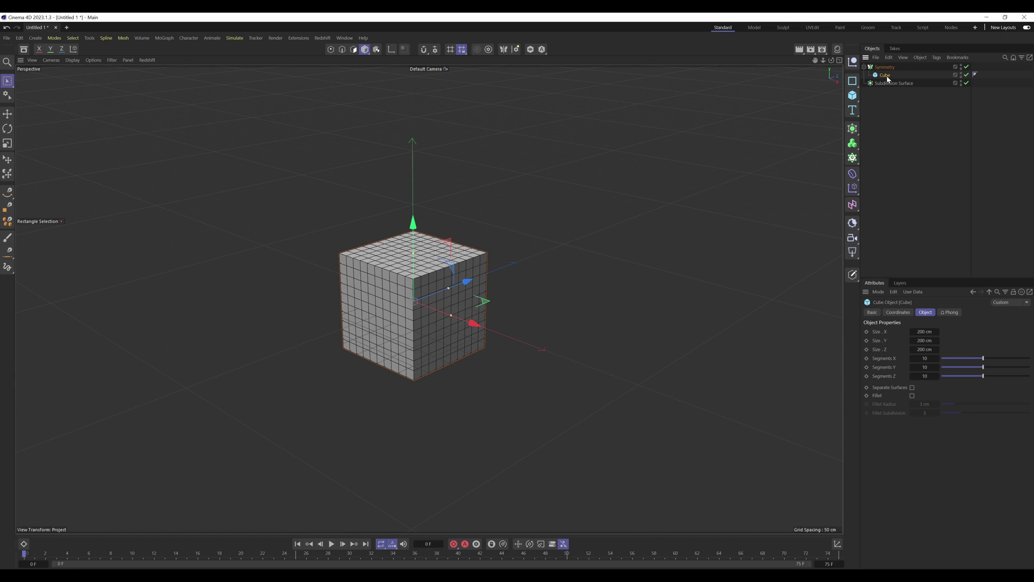
pyautogui.moveTo(473, 323); pyautogui.dragTo(361, 291)
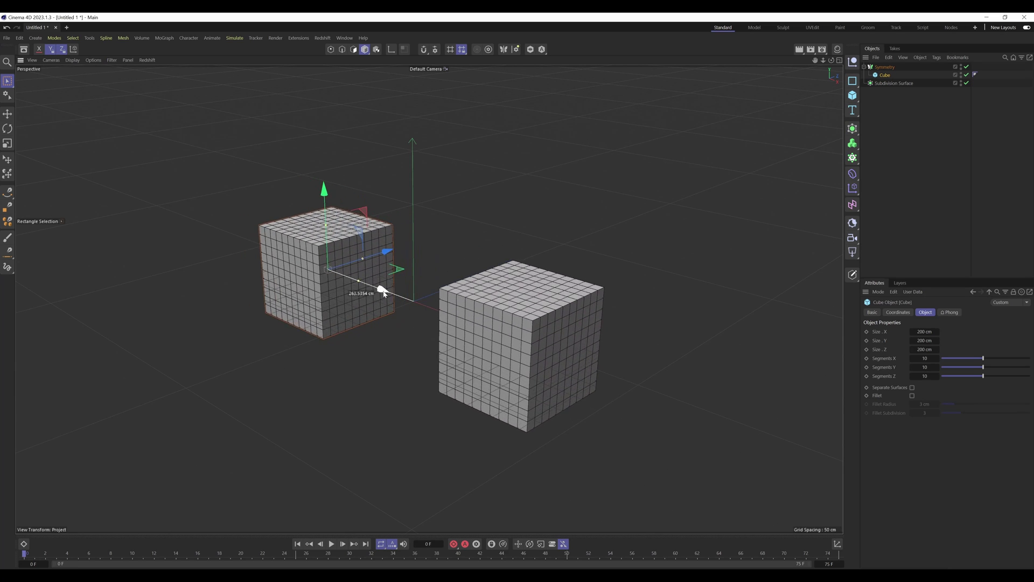
pyautogui.click(877, 166)
pyautogui.click(857, 133)
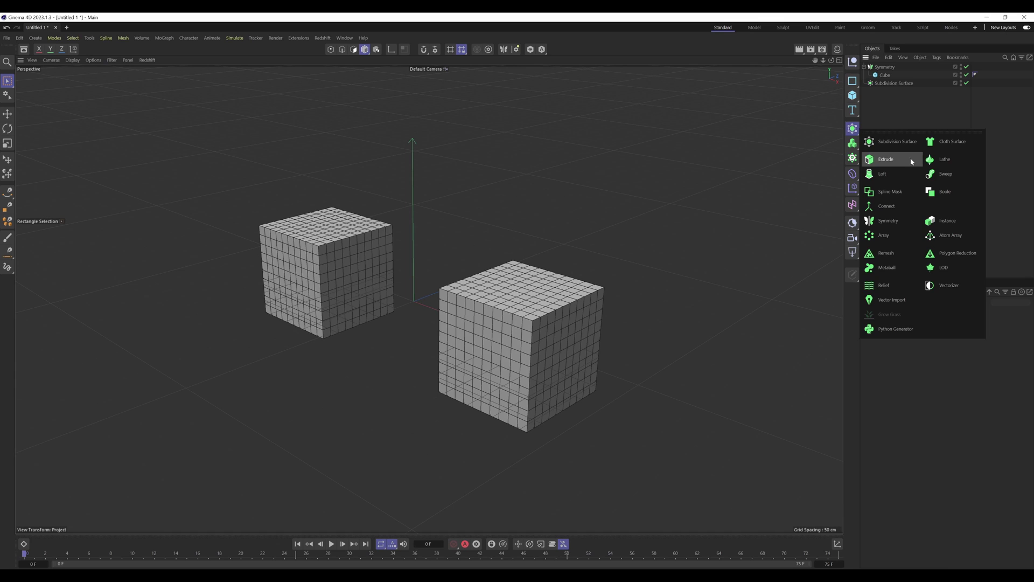
# Duplicate the cube under Symmetry and slide the copy Cube.1 further left.
pyautogui.click(884, 75)
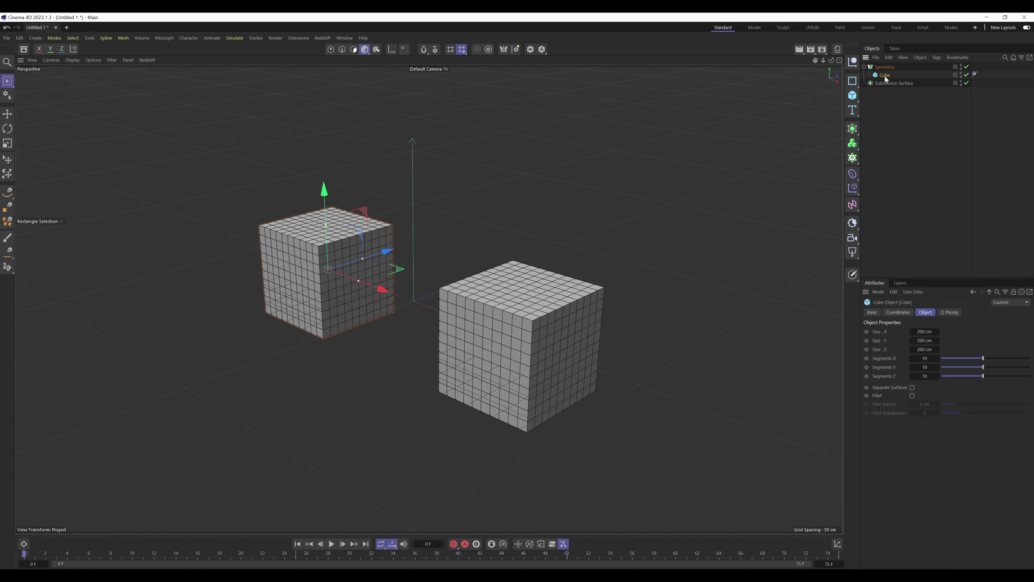
pyautogui.moveTo(885, 77); pyautogui.dragTo(887, 81)
pyautogui.click(895, 122)
pyautogui.click(370, 282)
pyautogui.keyDown('alt'); pyautogui.moveTo(355, 267); pyautogui.dragTo(547, 353, button='middle'); pyautogui.keyUp('alt')
pyautogui.moveTo(513, 326); pyautogui.dragTo(383, 280)
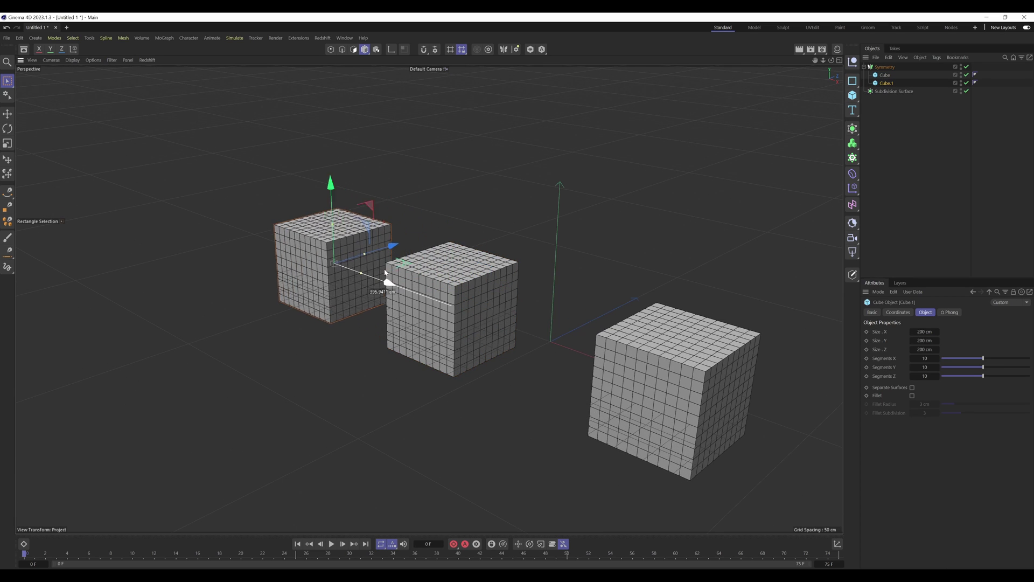
pyautogui.scroll(-5, 461, 293)
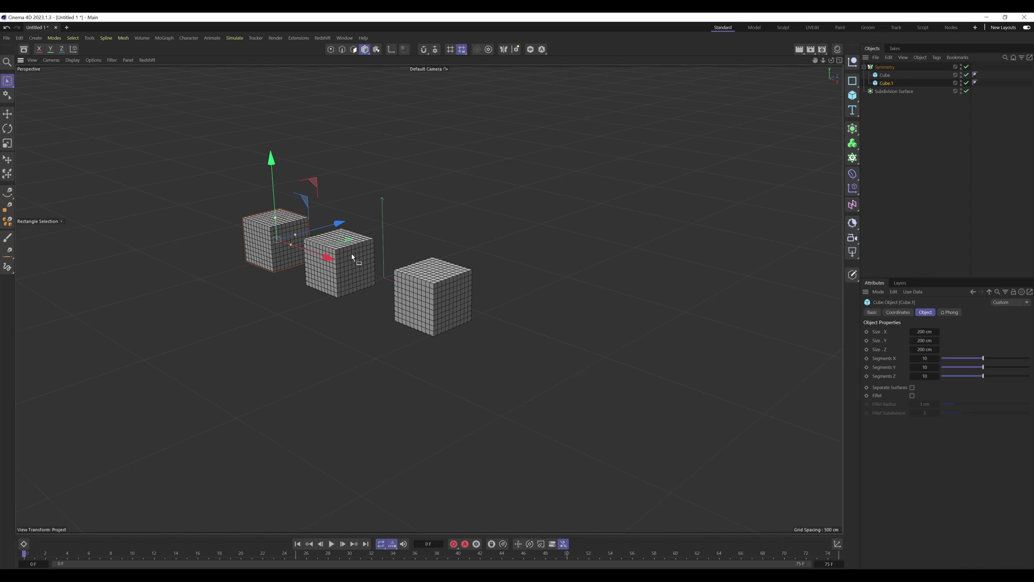
pyautogui.scroll(2, 425, 247)
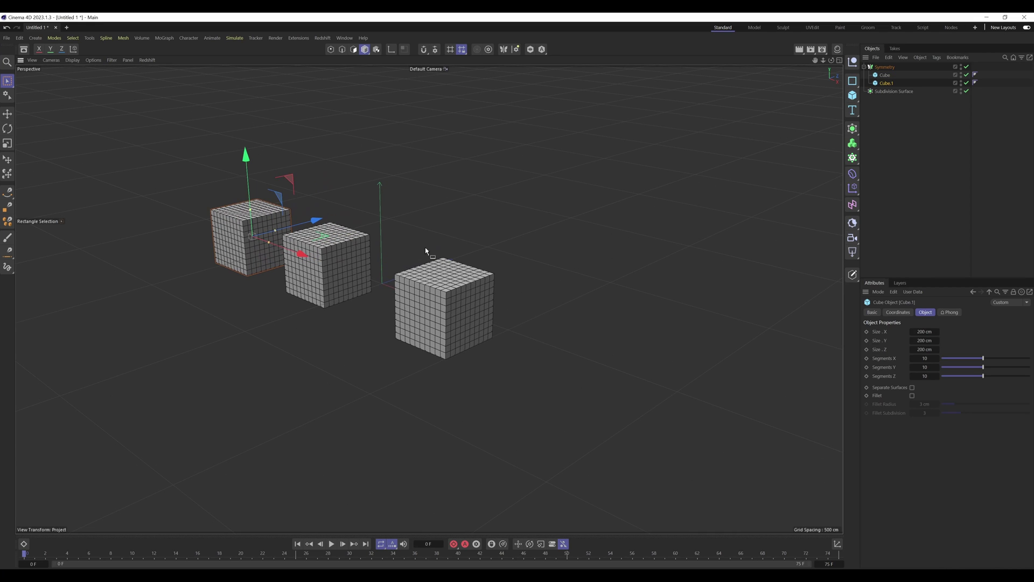
pyautogui.click(929, 161)
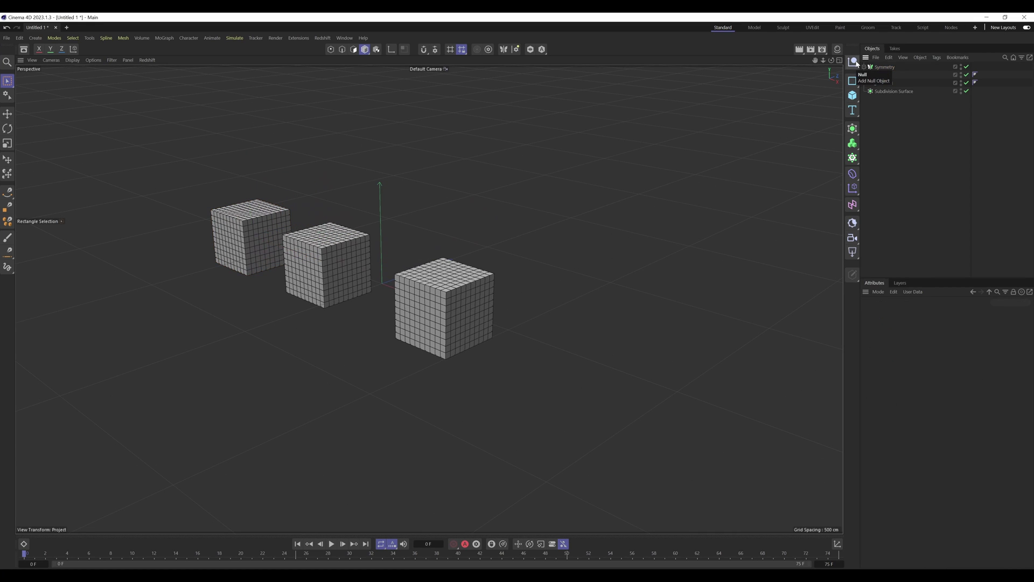
# Add an empty Null object named Group.
pyautogui.click(854, 63)
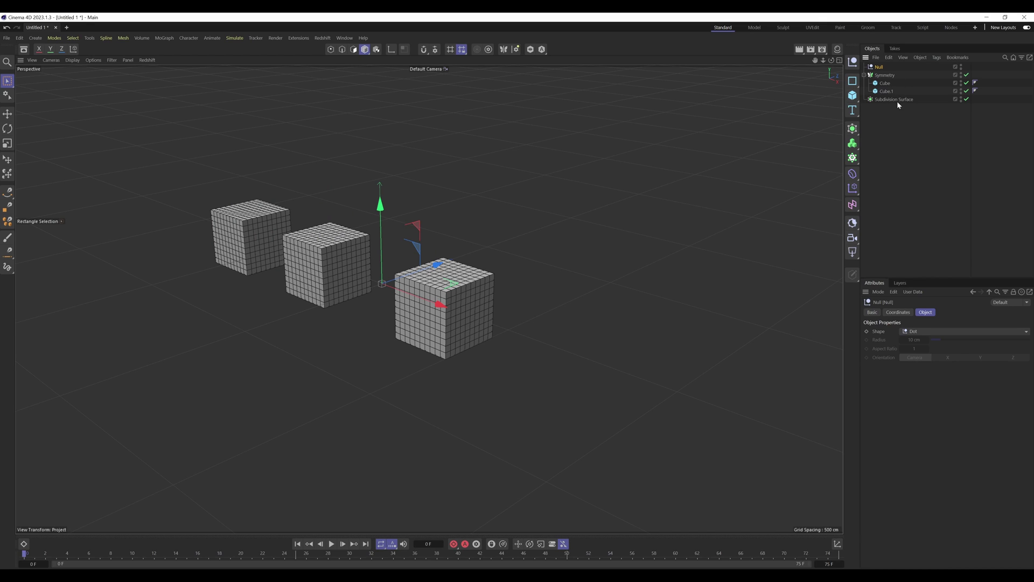
pyautogui.doubleClick(879, 67)
pyautogui.write('Group')
pyautogui.press('Return')
# Move Cube and Cube.1 together under Subdivision Surface.
pyautogui.click(884, 83)
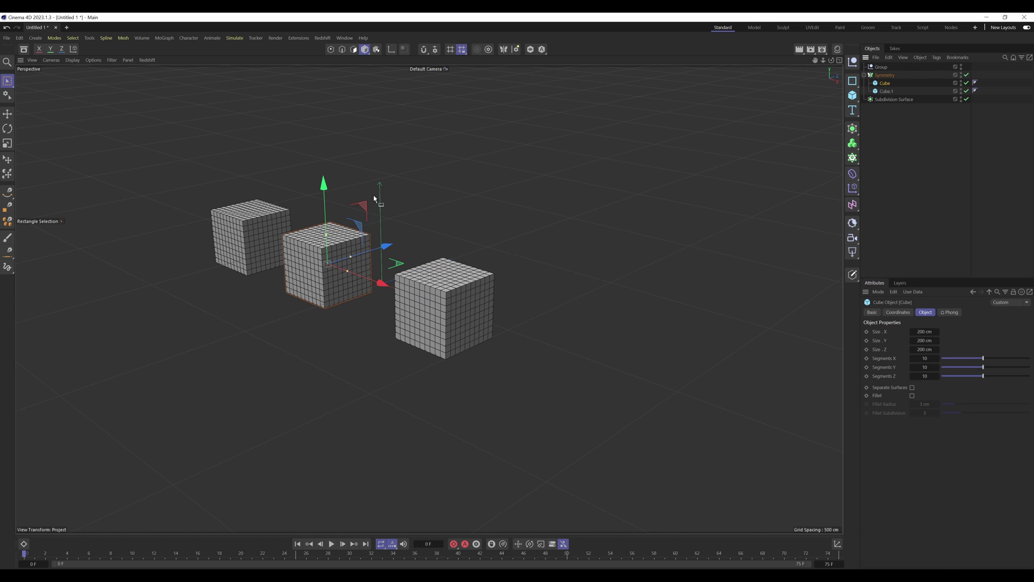
pyautogui.moveTo(324, 185); pyautogui.dragTo(326, 150)
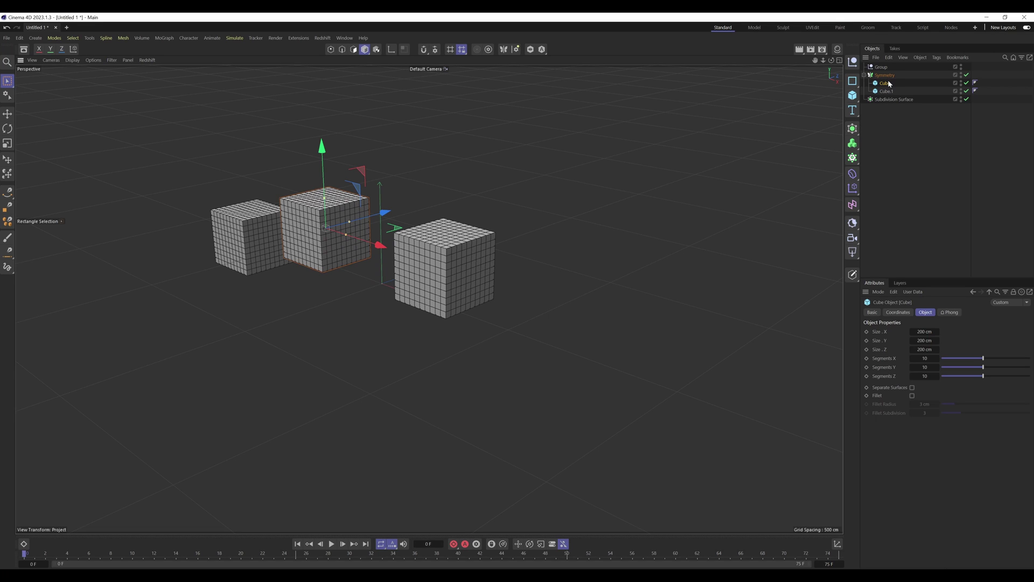
pyautogui.hotkey('ctrl', 'z')
pyautogui.click(897, 127)
pyautogui.click(884, 83)
pyautogui.keyDown('ctrl'); pyautogui.click(889, 91); pyautogui.keyUp('ctrl')
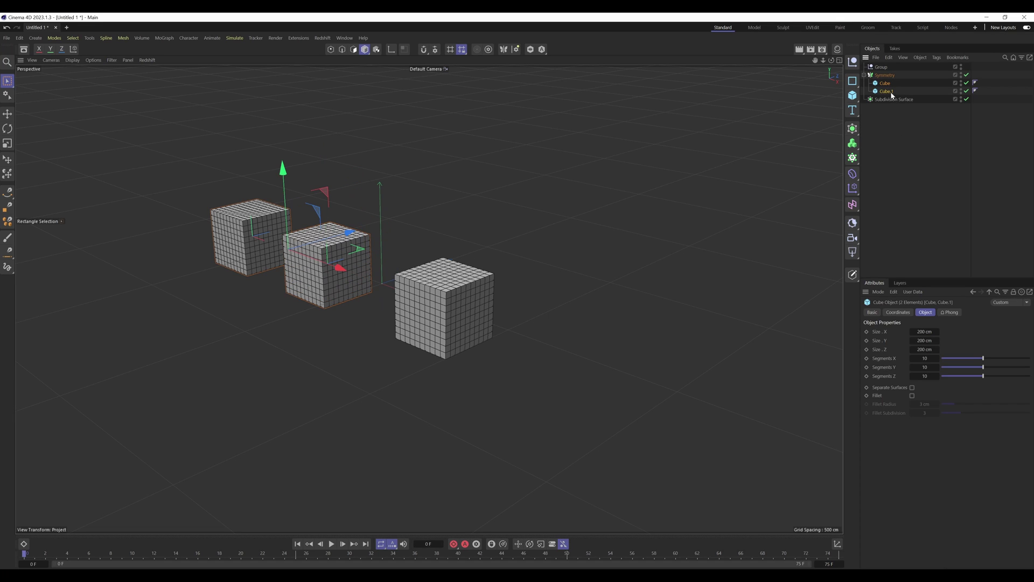
pyautogui.moveTo(891, 95); pyautogui.dragTo(892, 99)
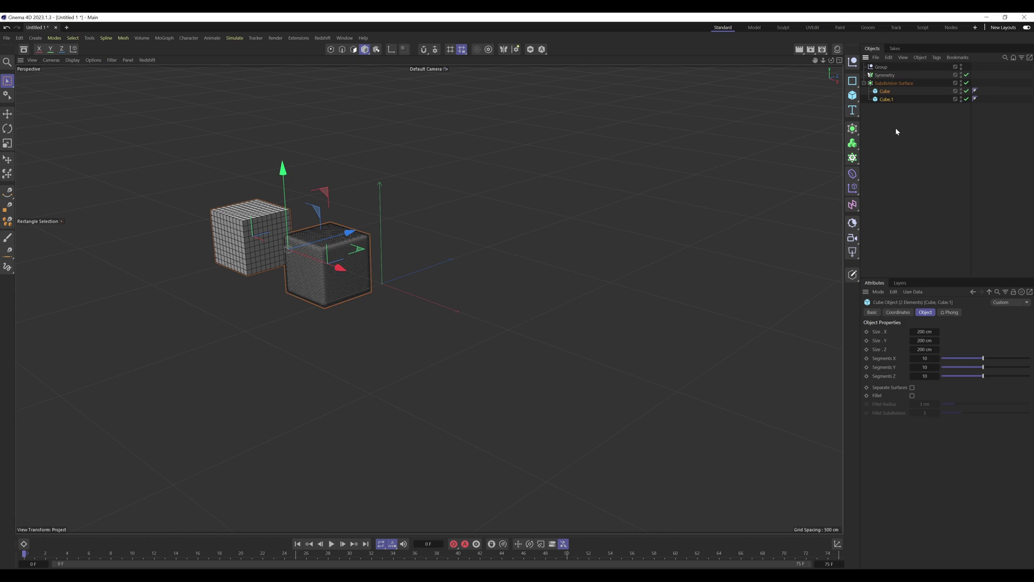
pyautogui.click(896, 131)
pyautogui.keyDown('alt'); pyautogui.moveTo(353, 273); pyautogui.dragTo(484, 309, button='middle'); pyautogui.keyUp('alt')
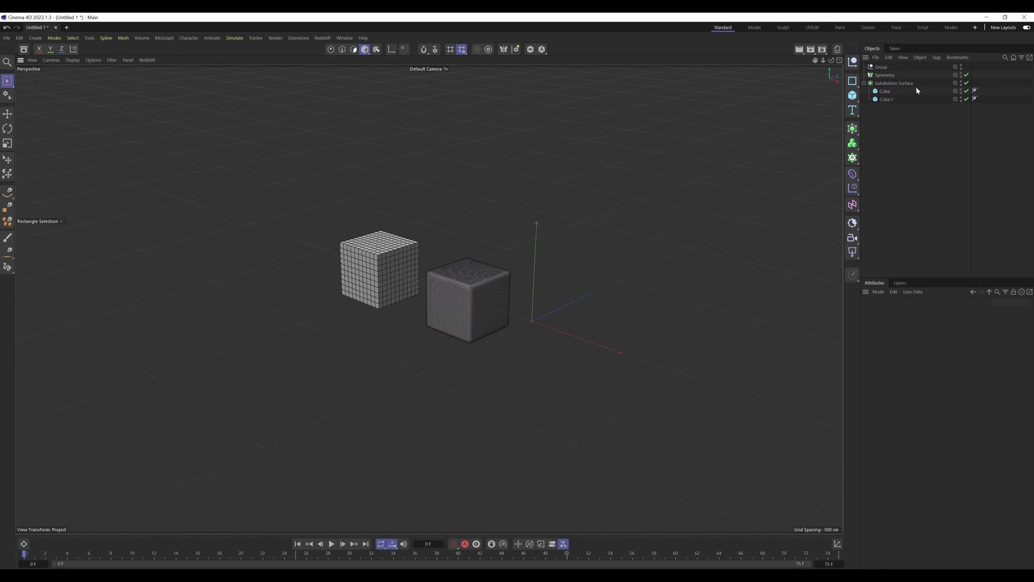
pyautogui.click(450, 292)
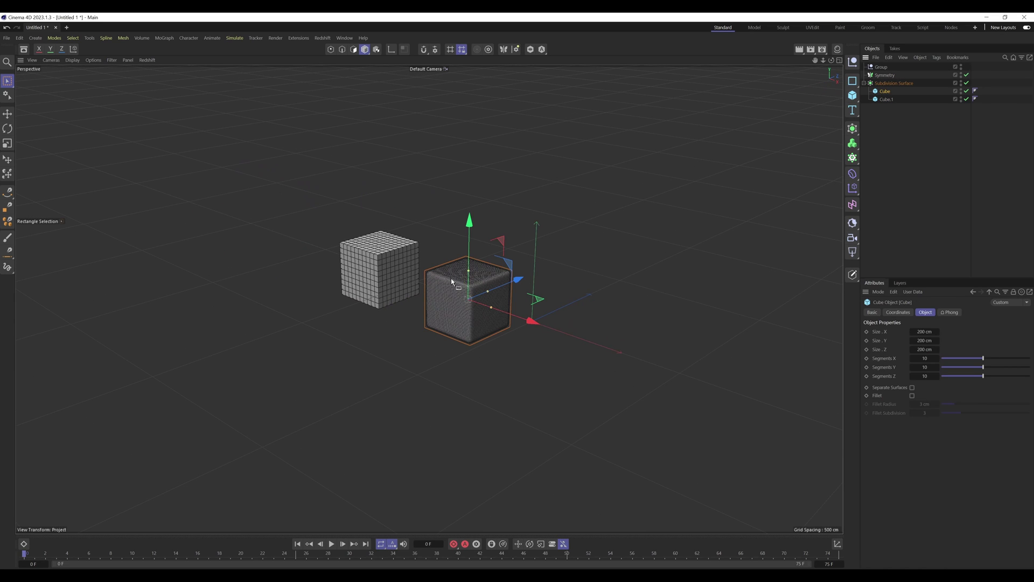
pyautogui.click(895, 123)
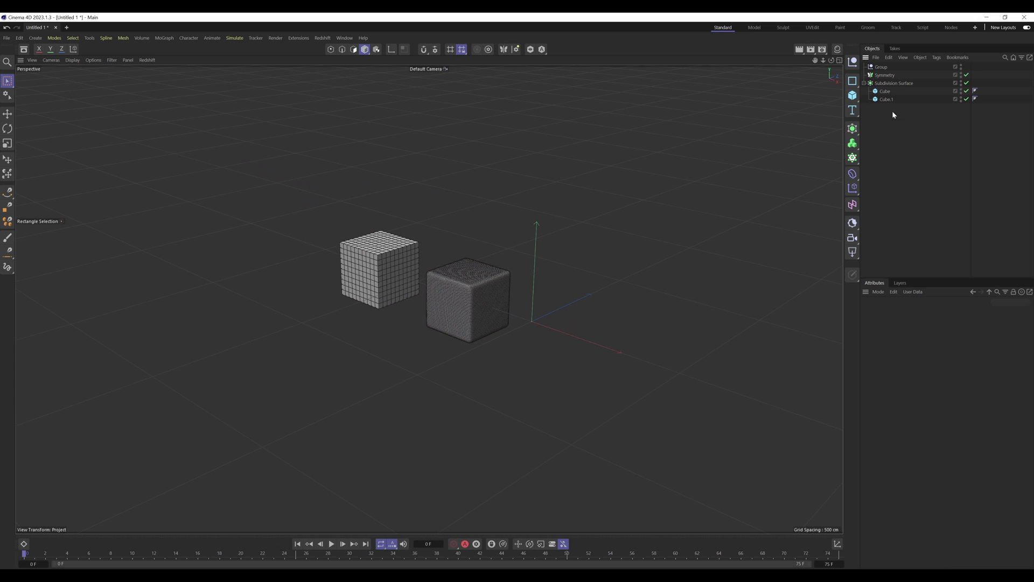
# Place both cubes inside Group under Subdivision Surface.
pyautogui.moveTo(892, 111); pyautogui.dragTo(879, 91)
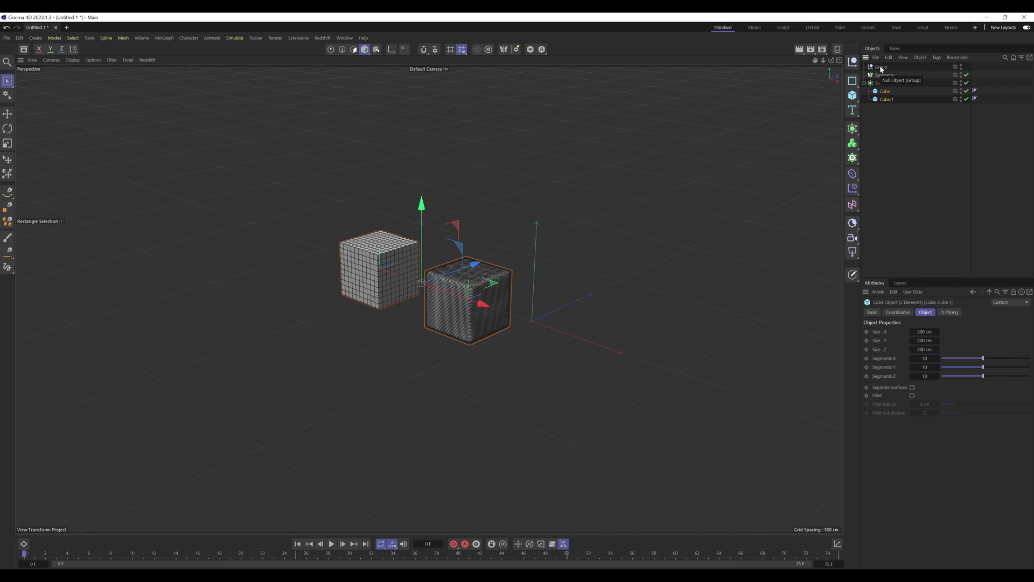
pyautogui.moveTo(880, 66); pyautogui.dragTo(886, 85)
pyautogui.click(888, 92)
pyautogui.keyDown('ctrl'); pyautogui.click(890, 100); pyautogui.keyUp('ctrl')
pyautogui.click(886, 84)
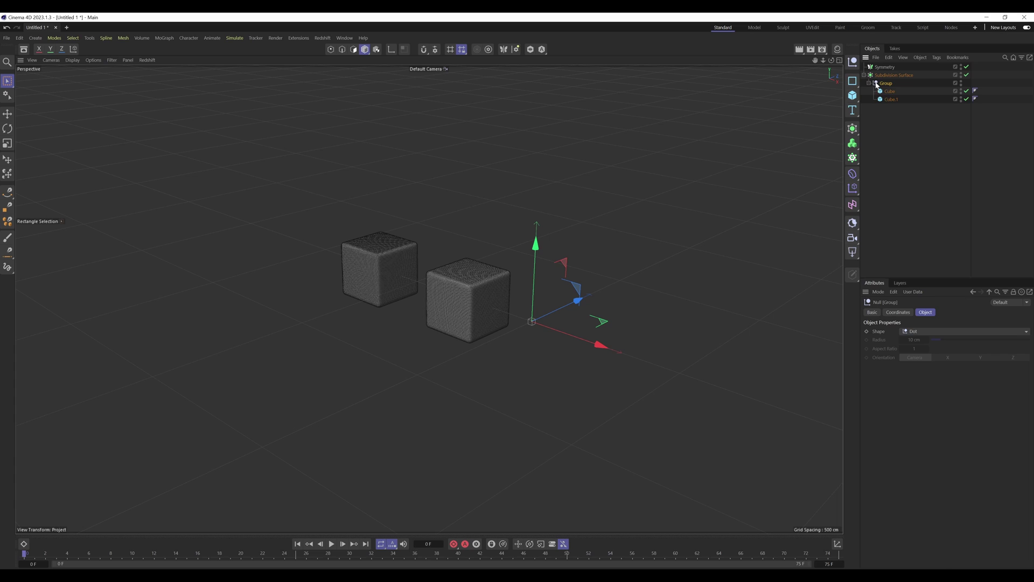
pyautogui.click(868, 83)
pyautogui.click(892, 77)
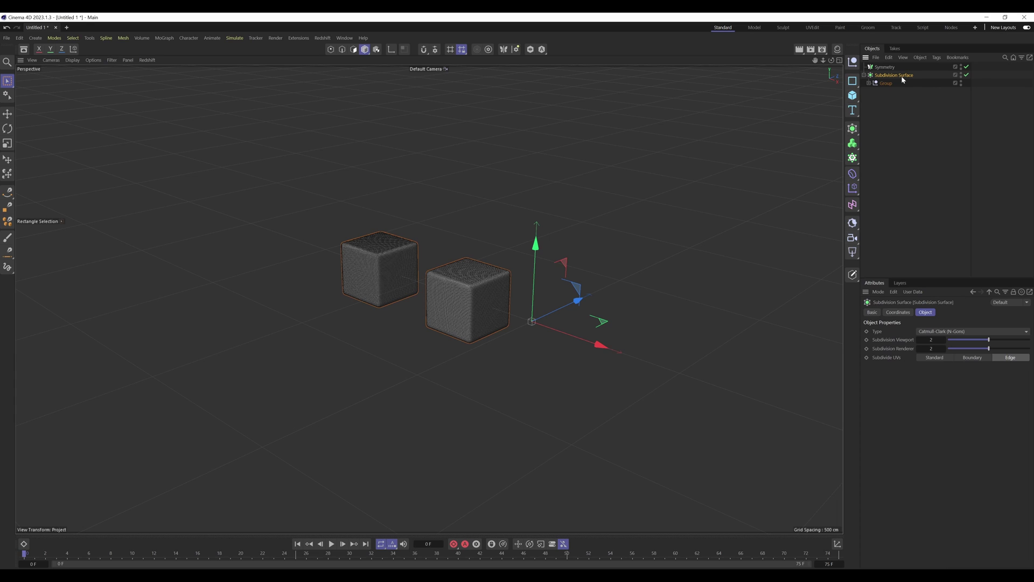
pyautogui.click(869, 83)
pyautogui.click(890, 84)
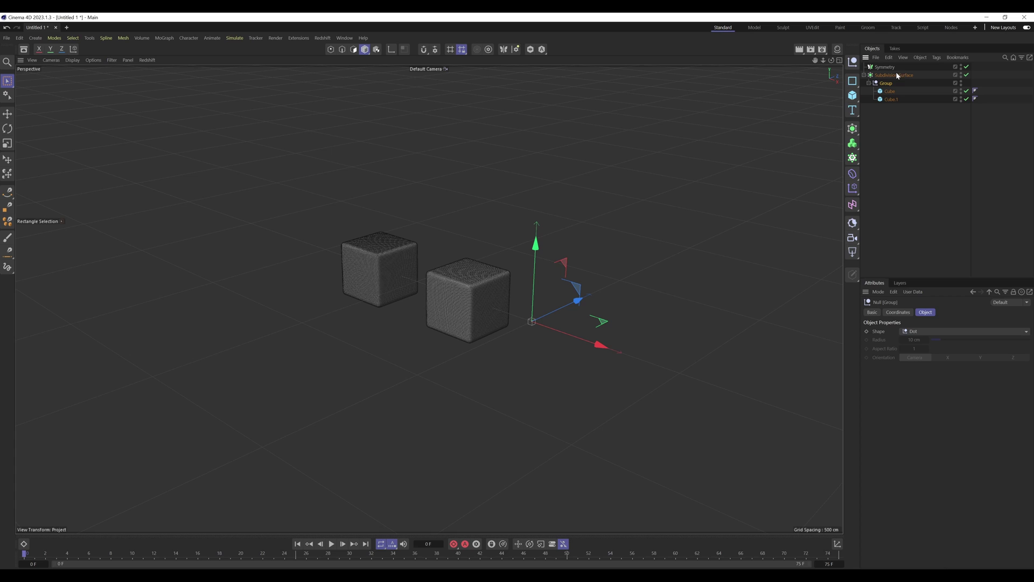
# Move Group from Subdivision Surface onto Symmetry, giving four mirrored cubes.
pyautogui.click(905, 121)
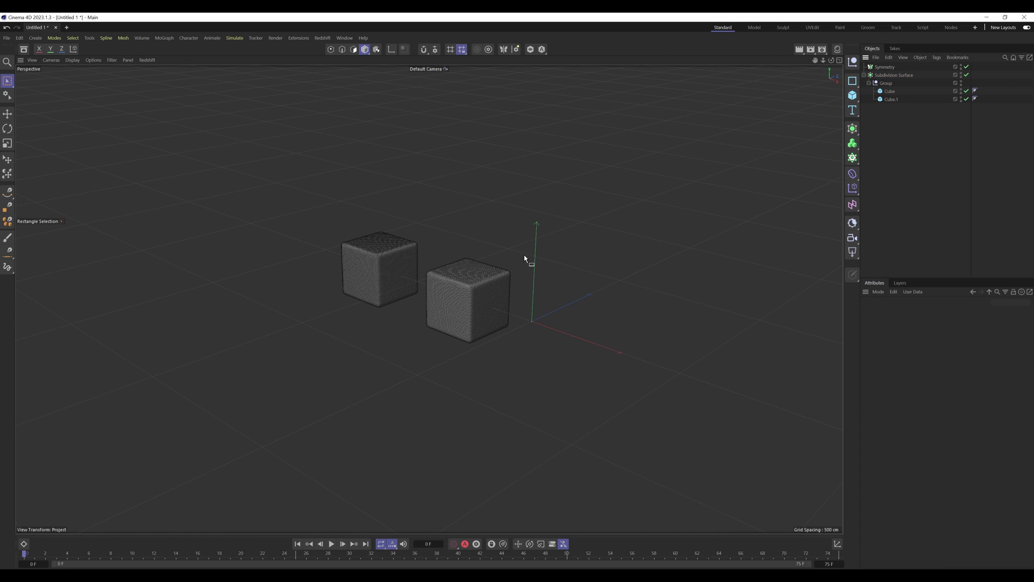
pyautogui.keyDown('alt'); pyautogui.moveTo(527, 259); pyautogui.dragTo(474, 270, button='middle'); pyautogui.keyUp('alt')
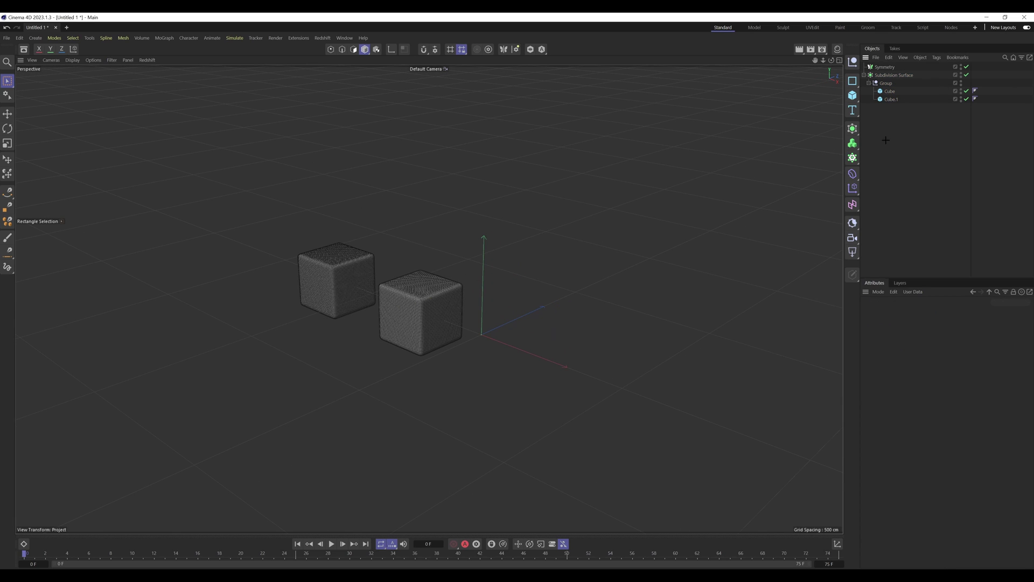
pyautogui.moveTo(886, 83); pyautogui.dragTo(888, 67)
# Try raising the cubes along Y, undo the moves, and select Cube.1.
pyautogui.click(904, 85)
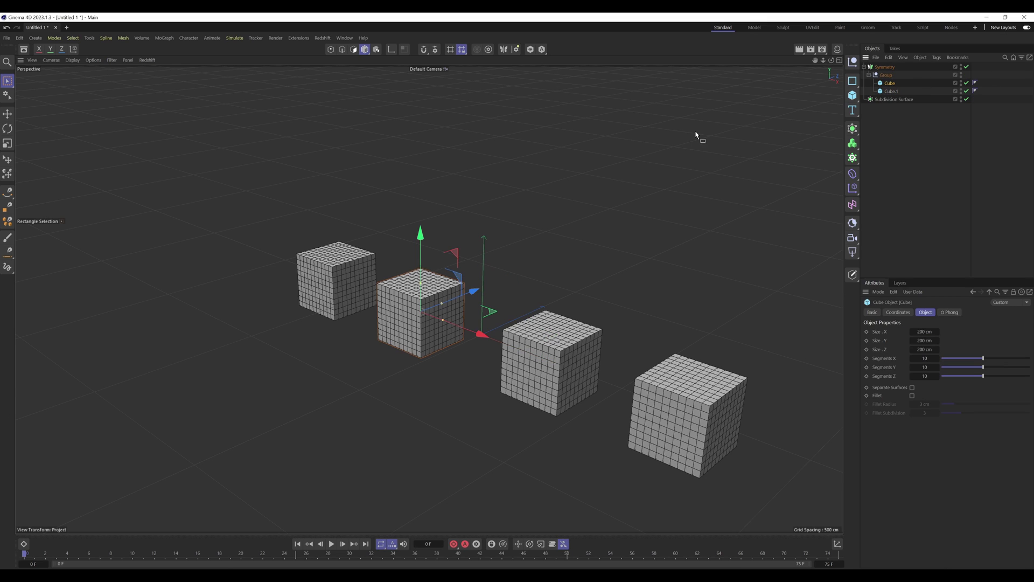
pyautogui.moveTo(420, 233); pyautogui.dragTo(418, 203)
pyautogui.click(891, 91)
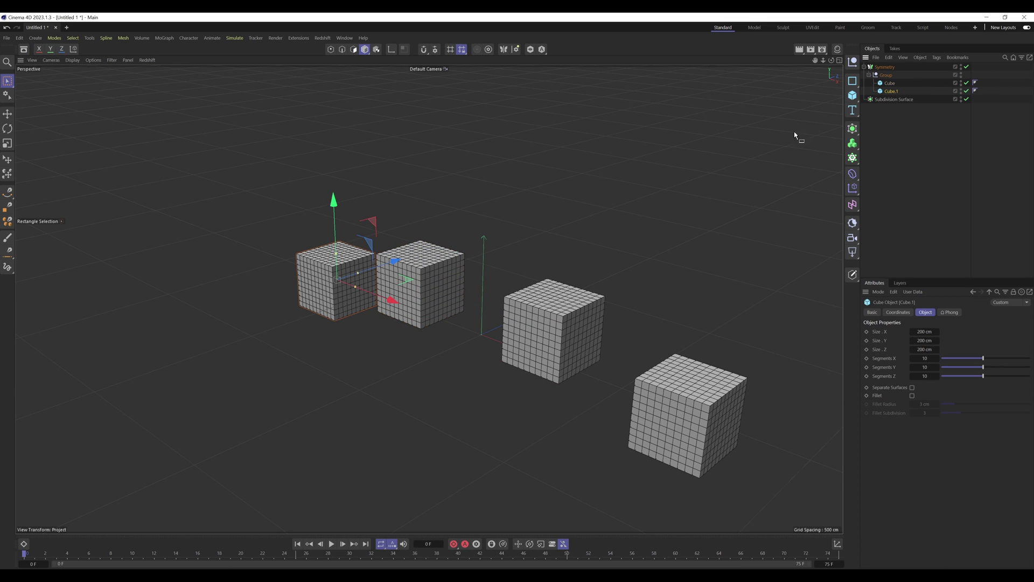
pyautogui.moveTo(335, 215); pyautogui.dragTo(335, 221)
pyautogui.hotkey('ctrl', 'z')
pyautogui.hotkey('ctrl', 'z')
pyautogui.hotkey('ctrl', 'z')
pyautogui.hotkey('ctrl', 'z')
pyautogui.scroll(-2, 436, 295)
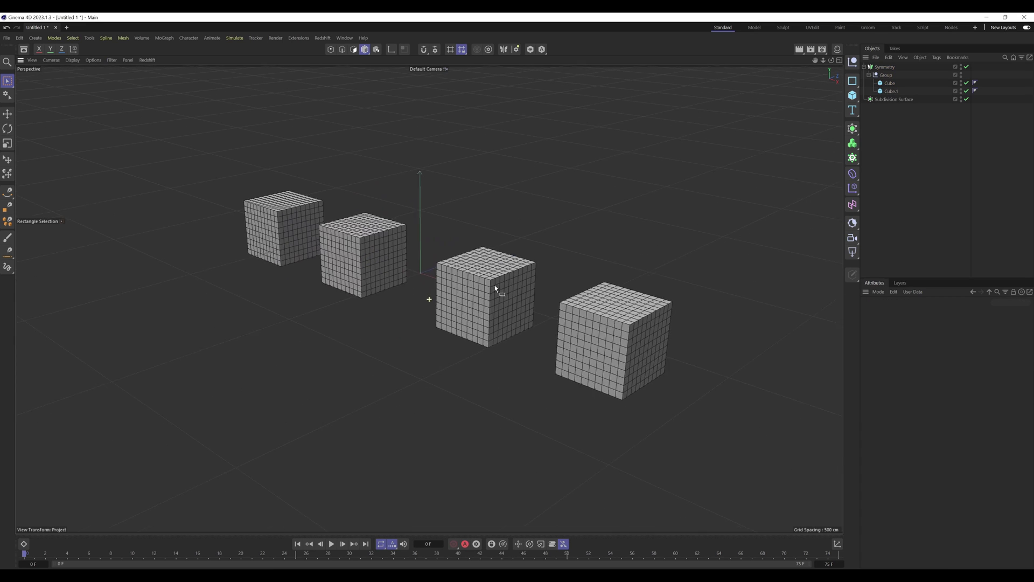
pyautogui.click(896, 91)
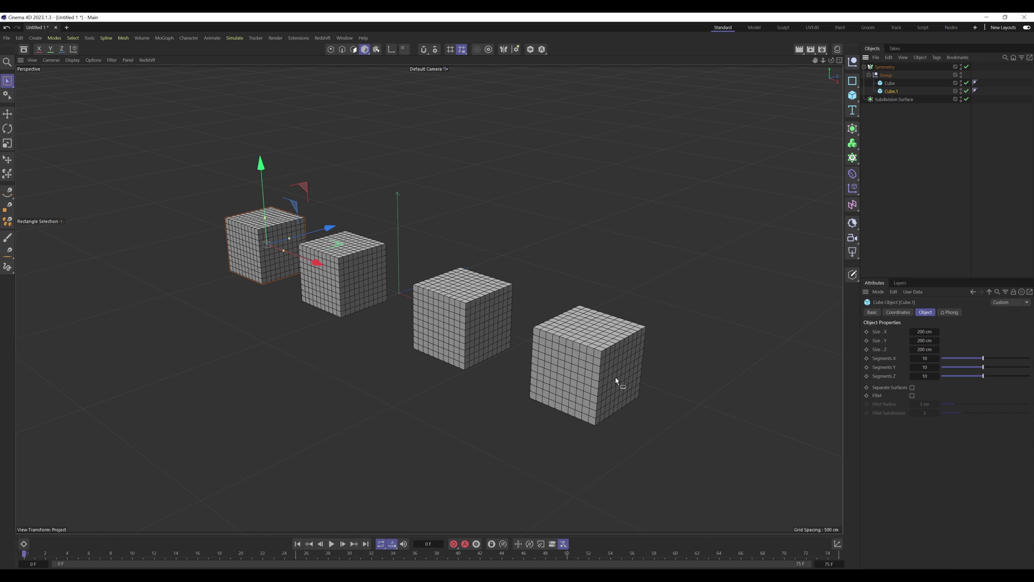
# Add a Stop tag to Cube.1, toggling Stop Generators off and back on.
pyautogui.click(936, 58)
pyautogui.moveTo(968, 120)
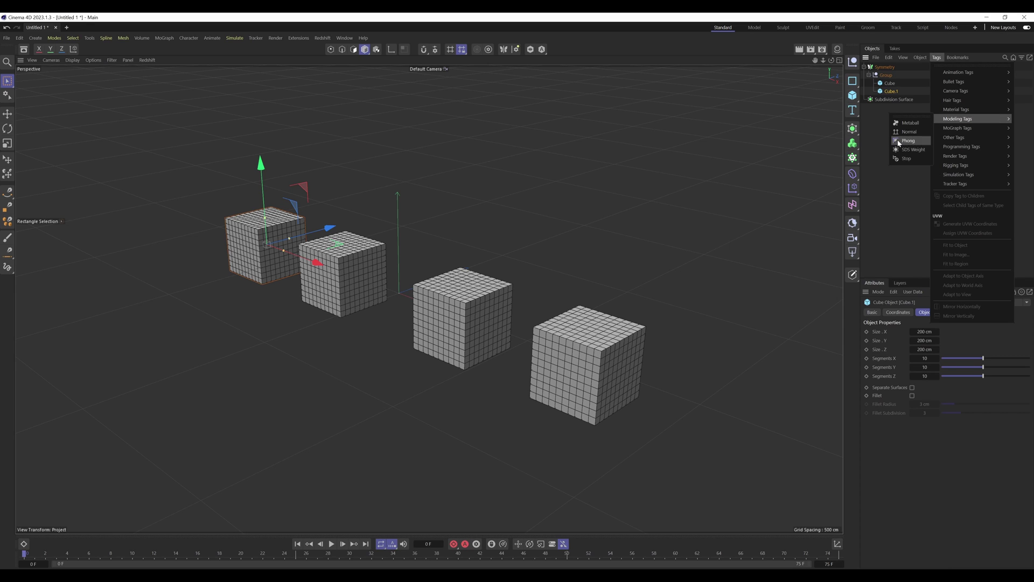
pyautogui.click(914, 160)
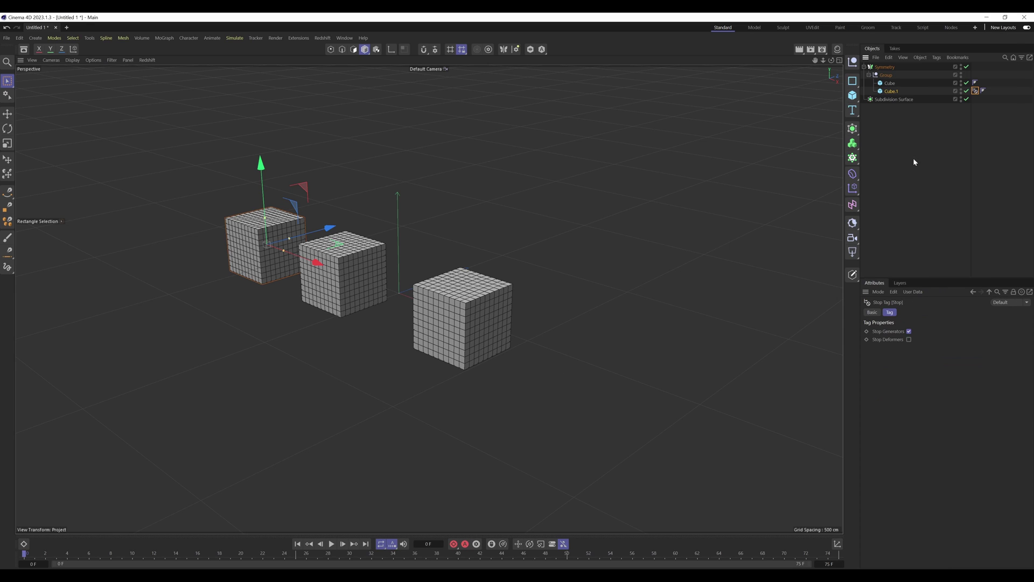
pyautogui.click(889, 333)
pyautogui.click(909, 331)
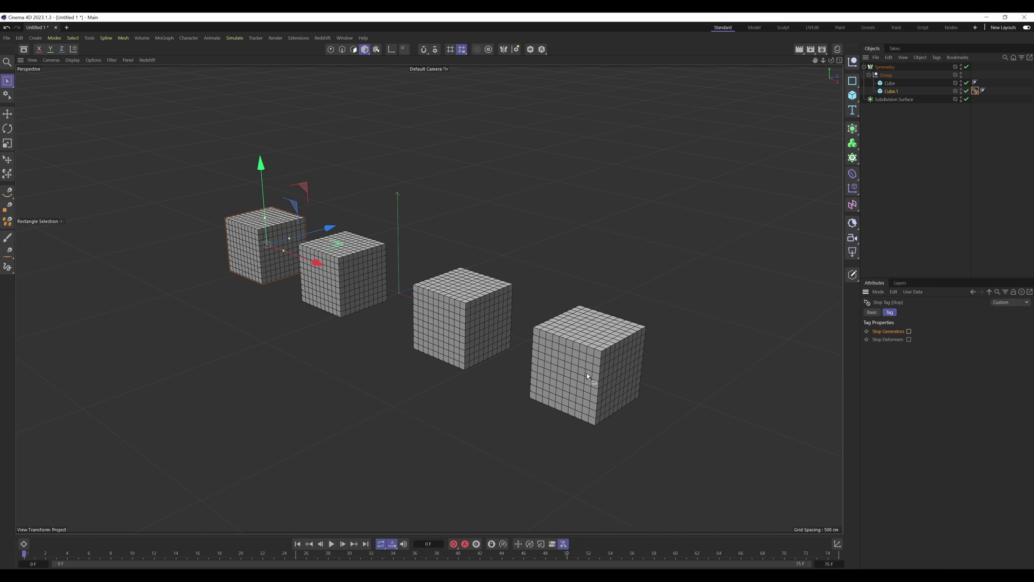
pyautogui.click(909, 331)
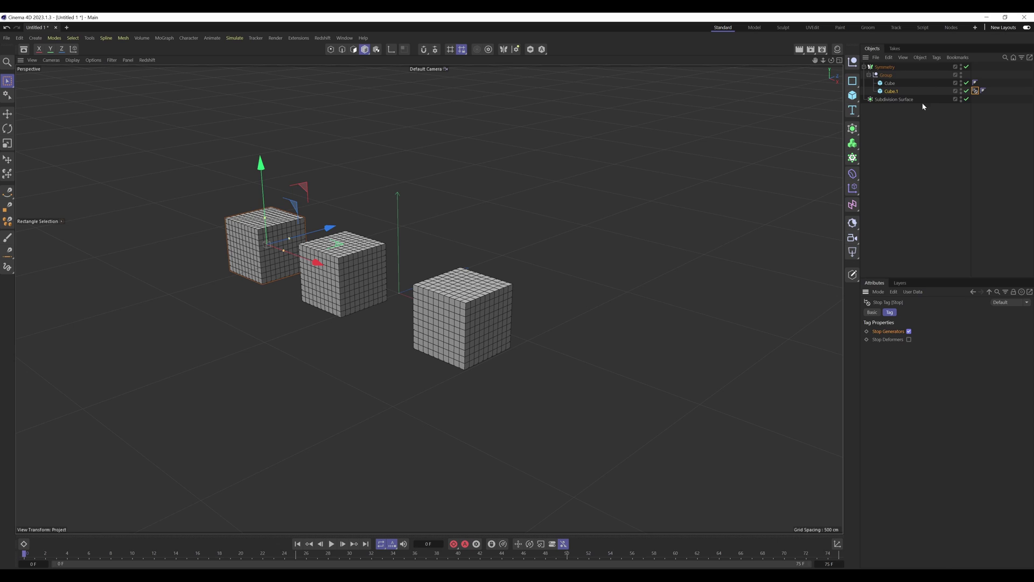
# Place Group under Subdivision Surface and turn off Cube.1's Stop Generators to compare smoothing.
pyautogui.click(942, 124)
pyautogui.moveTo(888, 79); pyautogui.dragTo(889, 98)
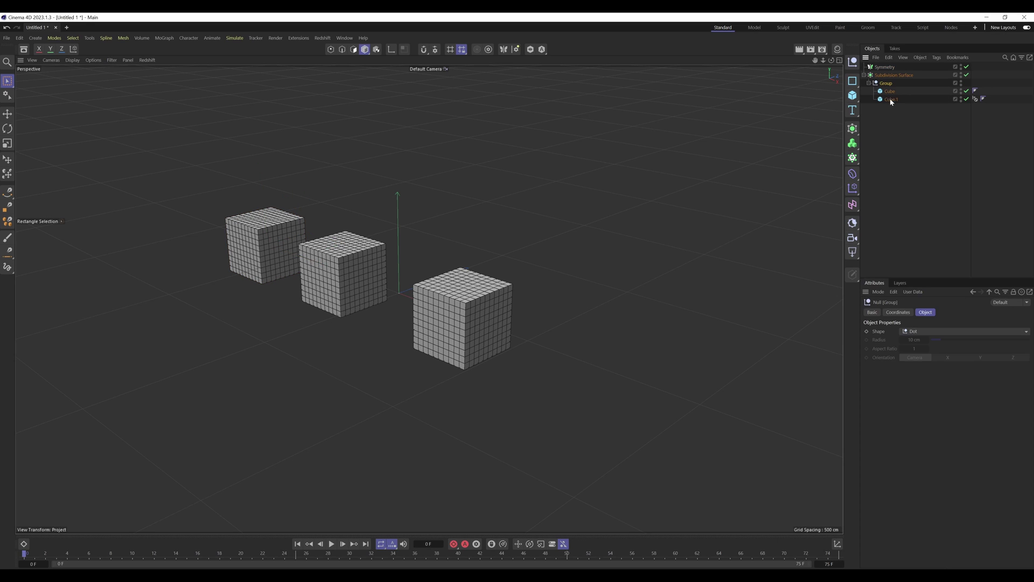
pyautogui.click(890, 112)
pyautogui.click(975, 99)
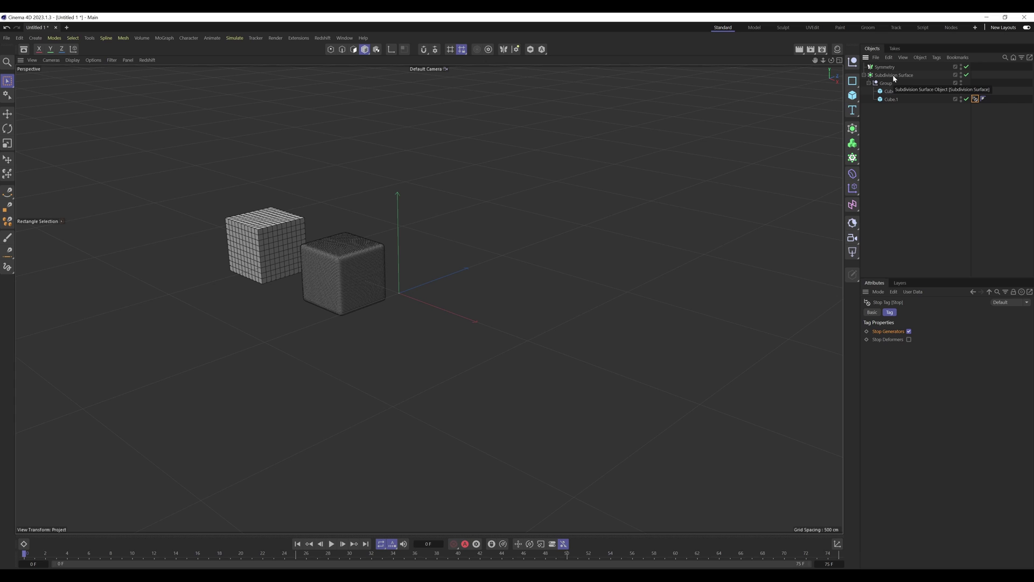
pyautogui.click(908, 330)
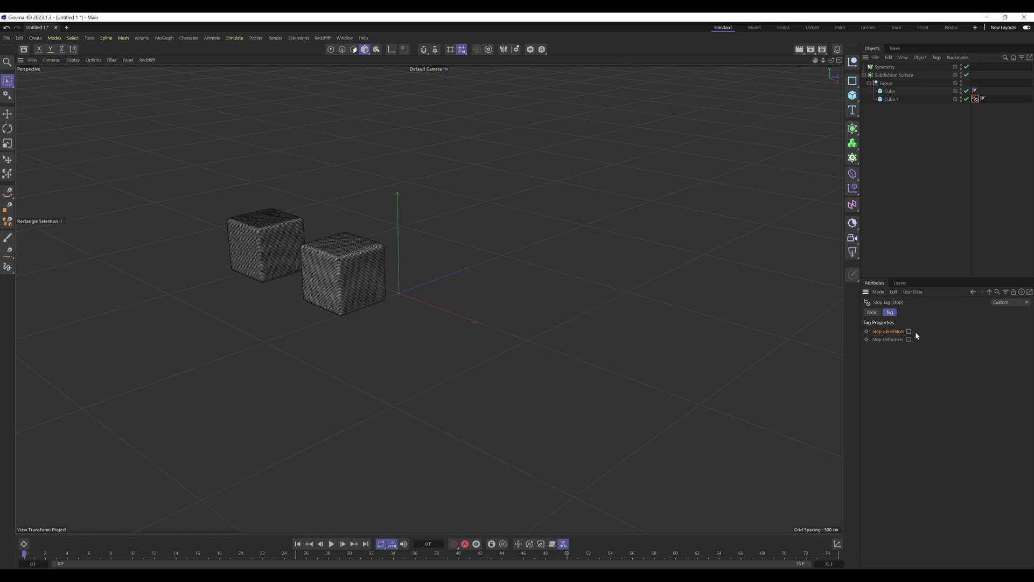
pyautogui.click(471, 302)
pyautogui.keyDown('alt'); pyautogui.moveTo(362, 249); pyautogui.dragTo(483, 317, button='middle'); pyautogui.keyUp('alt')
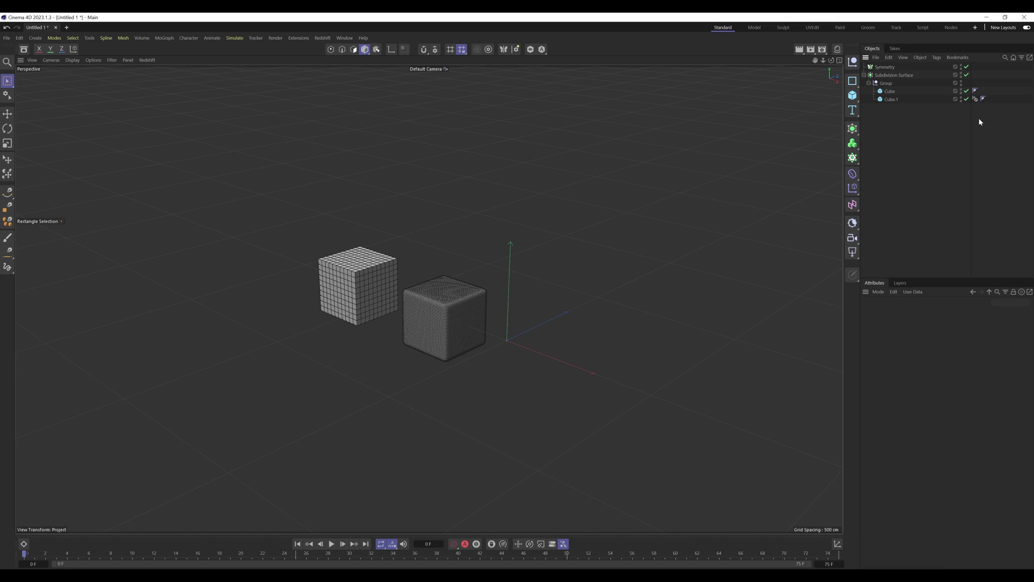
# Replace Cube.1's Stop tag with an SDS Weight tag, Change Subdivision on, viewport and render 0.
pyautogui.click(974, 99)
pyautogui.press('Delete')
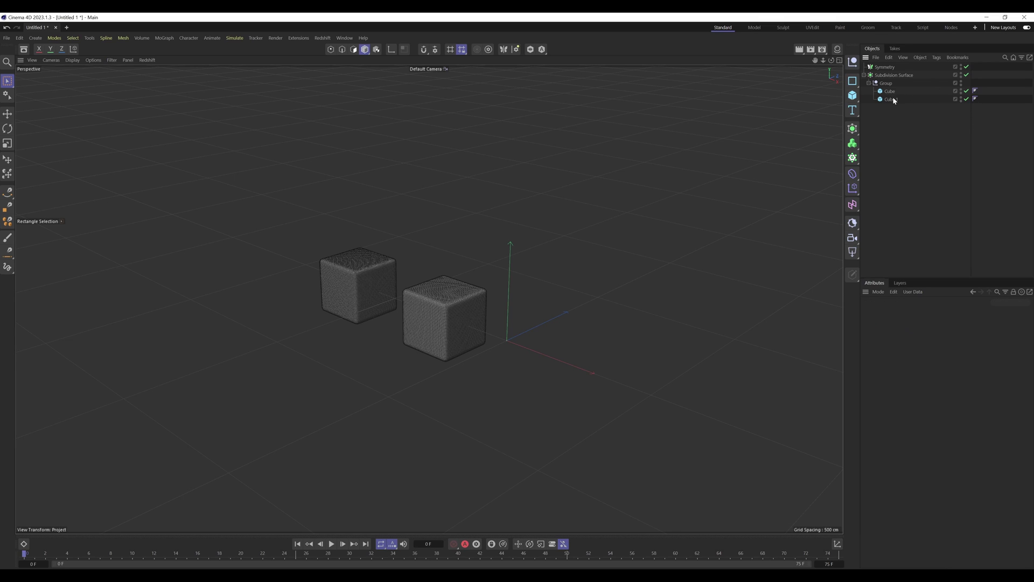
pyautogui.click(889, 99)
pyautogui.click(935, 58)
pyautogui.moveTo(959, 118)
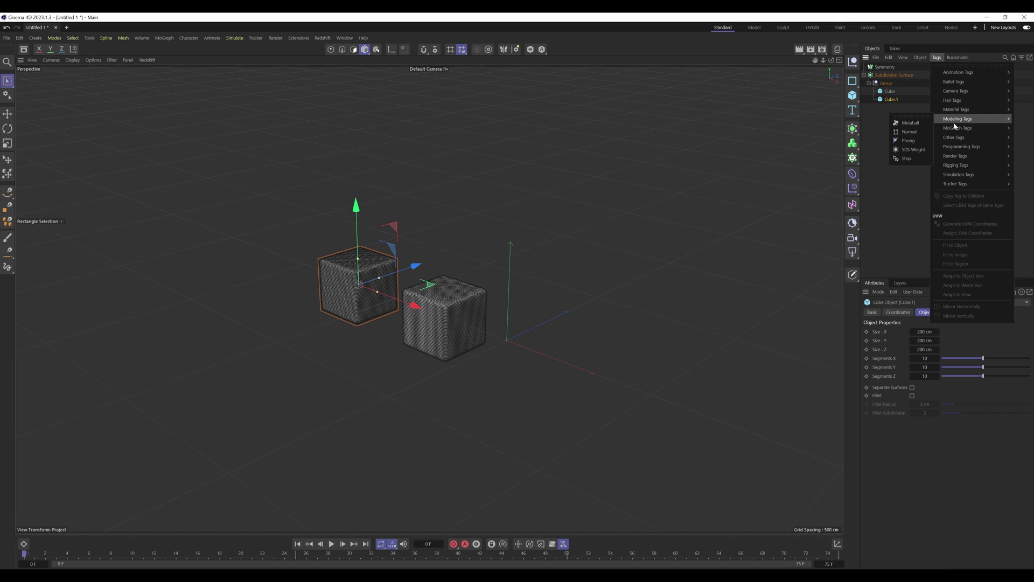
pyautogui.click(910, 151)
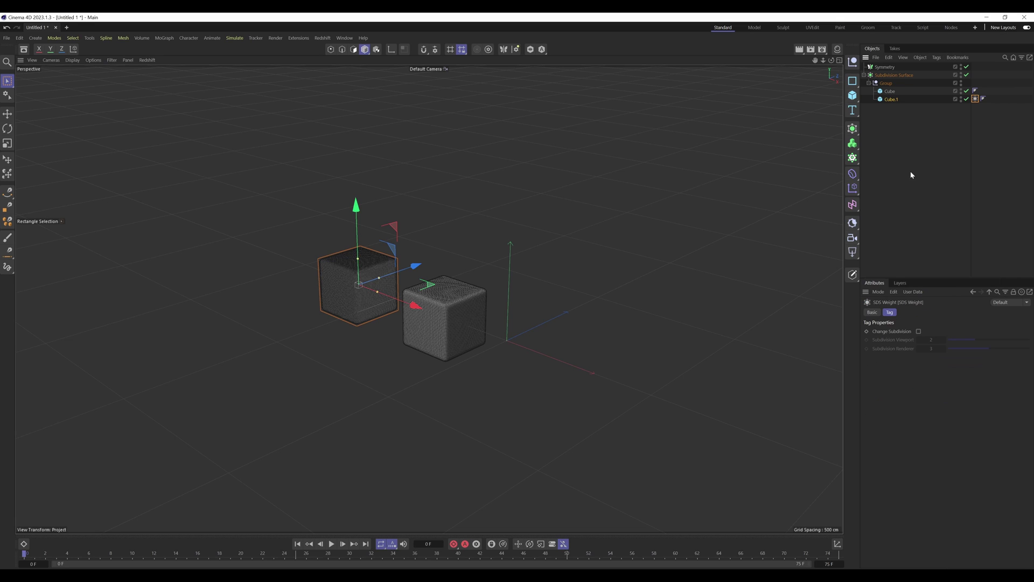
pyautogui.click(919, 331)
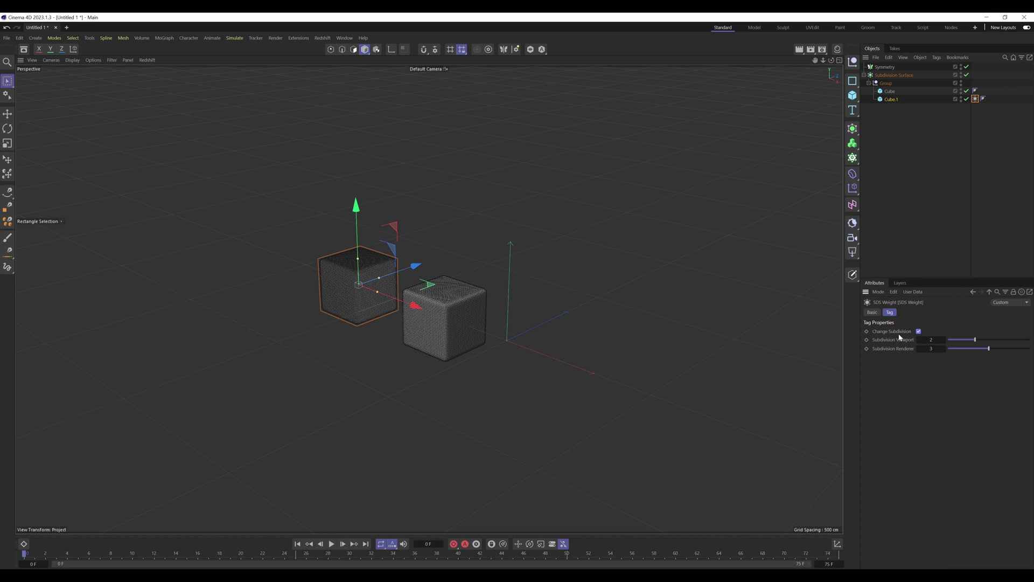
pyautogui.click(930, 340)
pyautogui.write('0')
pyautogui.press('Tab')
pyautogui.write('0')
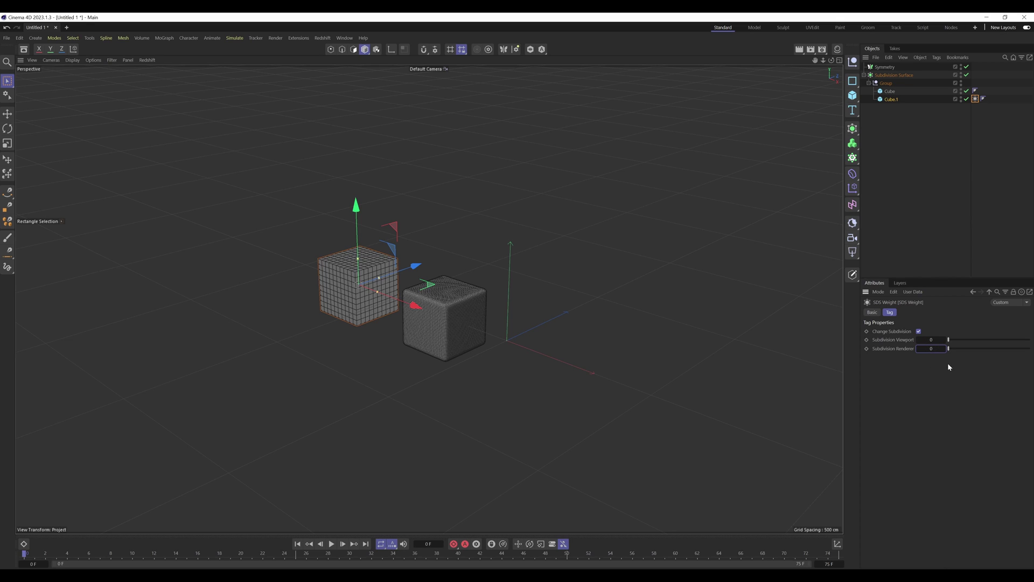
pyautogui.click(989, 138)
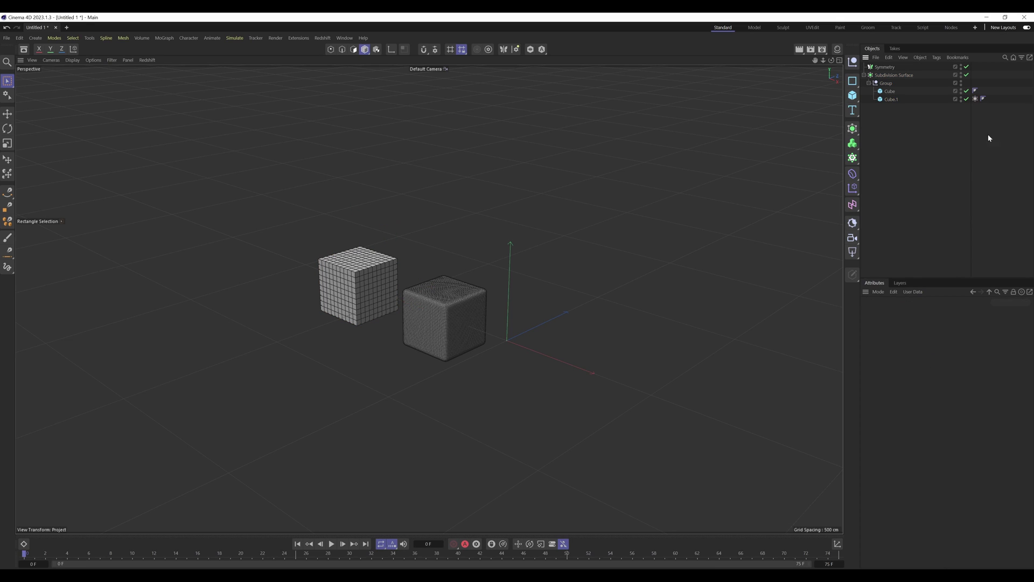
# Delete the SDS Weight tag and move Group out of Subdivision Surface.
pyautogui.click(976, 99)
pyautogui.press('Delete')
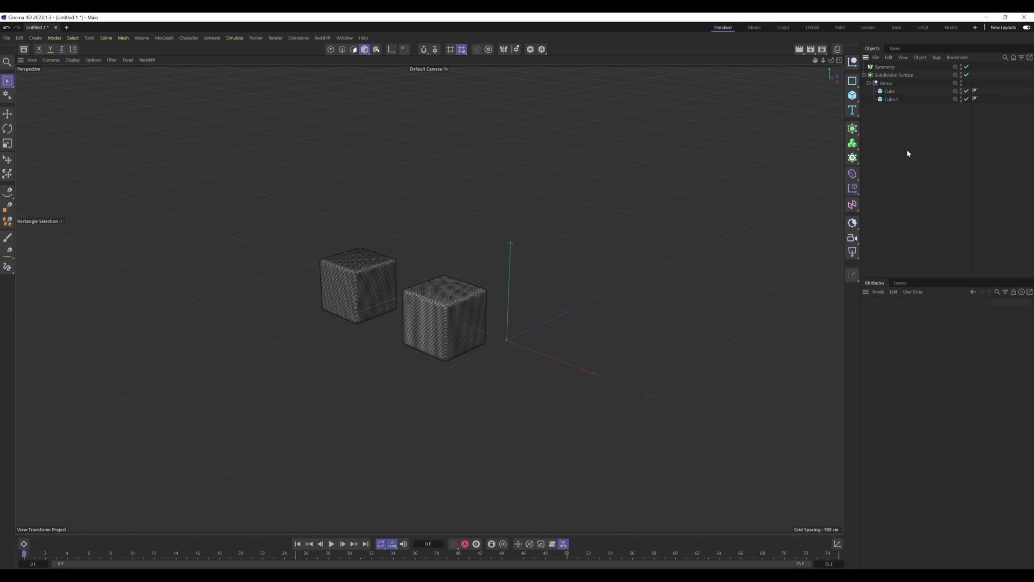
pyautogui.moveTo(885, 83); pyautogui.dragTo(891, 113)
# Delete the Symmetry, Subdivision Surface and Cube.1 objects.
pyautogui.click(893, 75)
pyautogui.keyDown('ctrl'); pyautogui.click(891, 67); pyautogui.keyUp('ctrl')
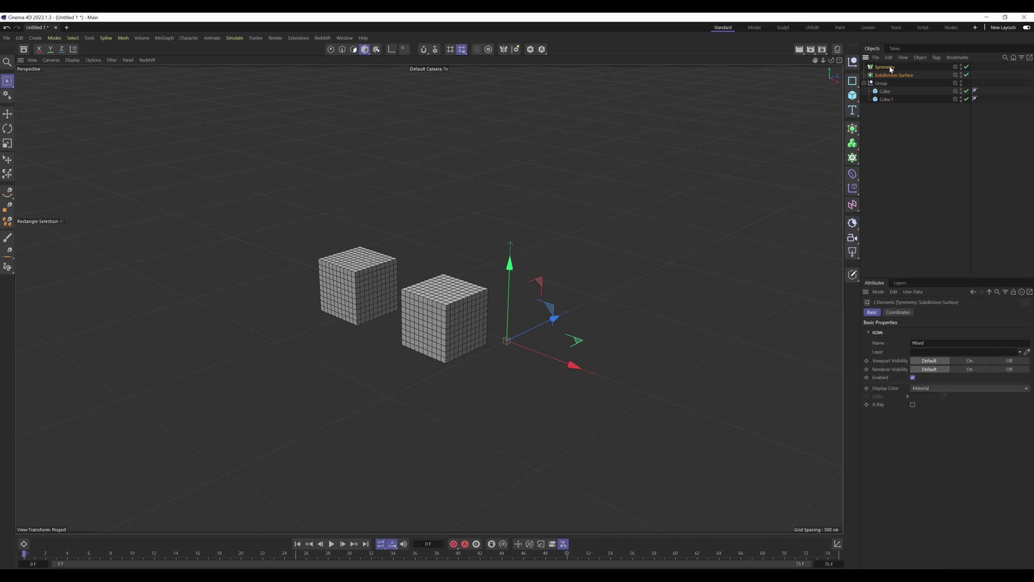
pyautogui.press('Delete')
pyautogui.click(886, 83)
pyautogui.press('Delete')
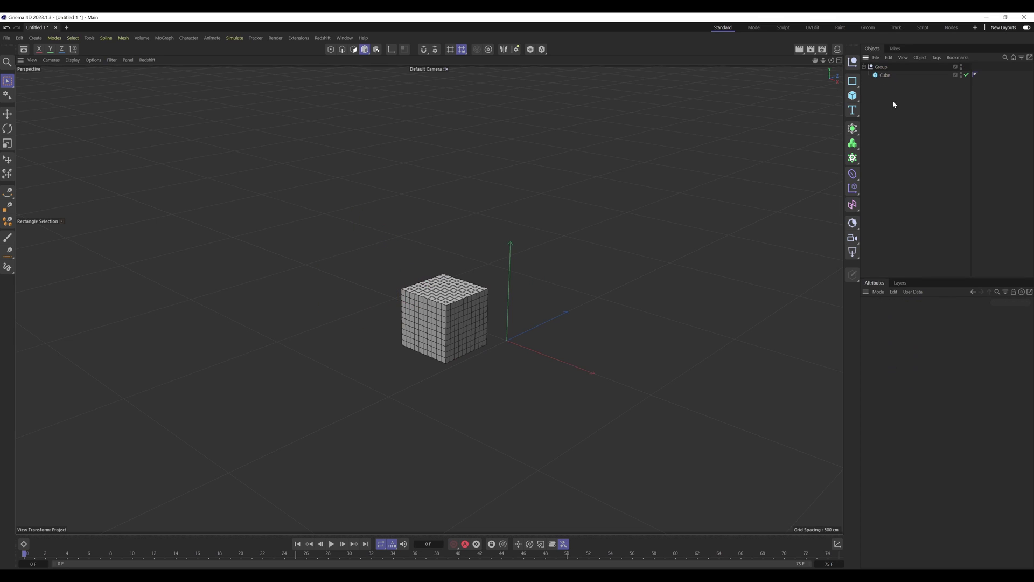
# Add a Bend deformer, move the cube to top level with X position 0.
pyautogui.click(854, 174)
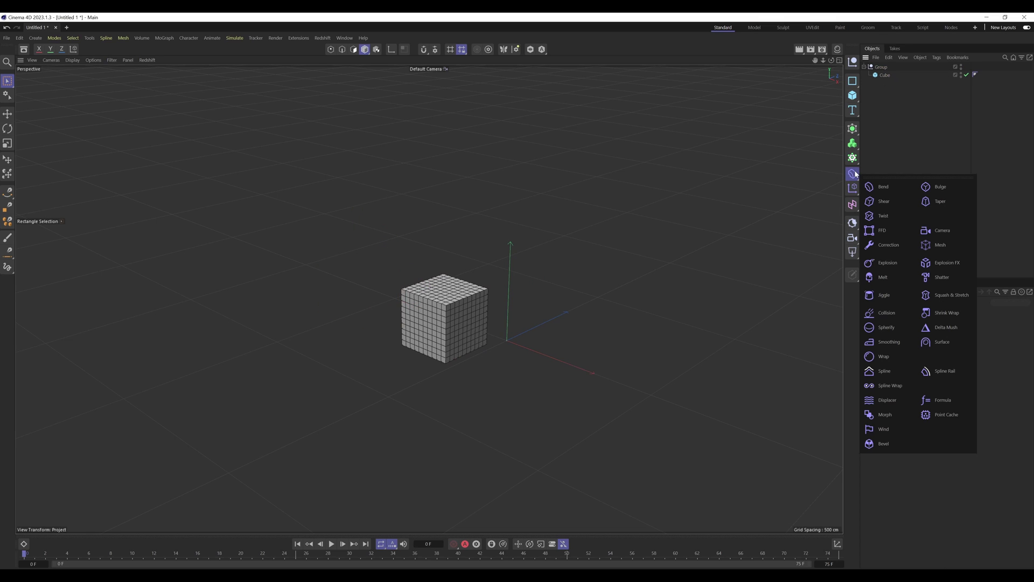
pyautogui.click(889, 187)
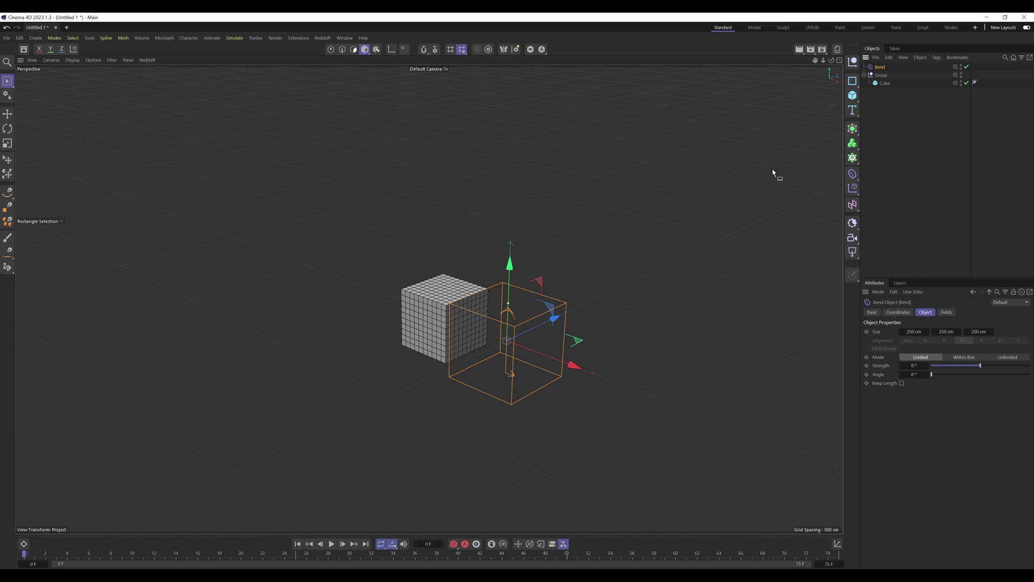
pyautogui.click(984, 74)
pyautogui.click(886, 84)
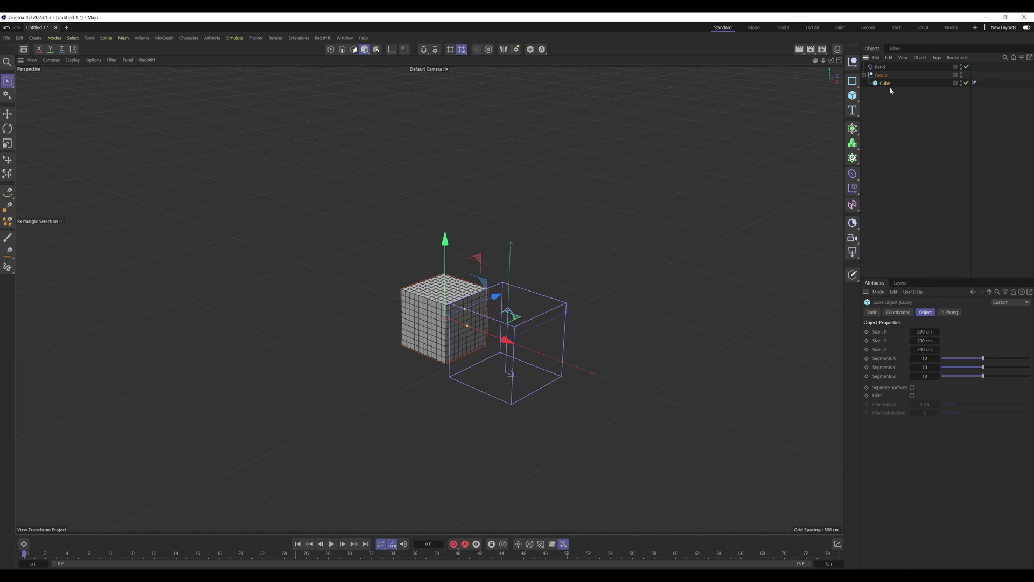
pyautogui.moveTo(890, 86); pyautogui.dragTo(886, 88)
pyautogui.click(898, 312)
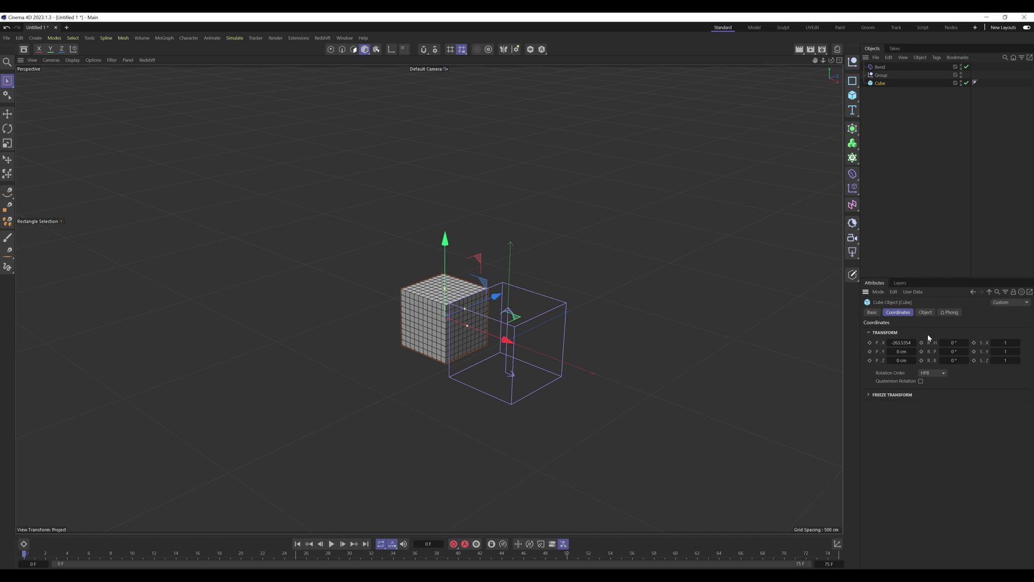
pyautogui.rightClick(915, 343)
pyautogui.click(509, 329)
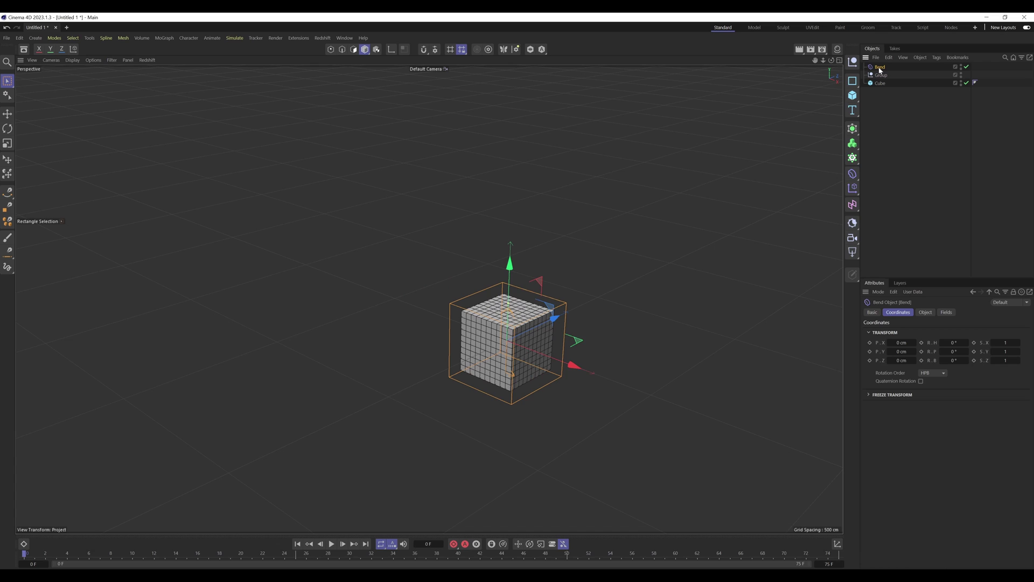
pyautogui.press('h')
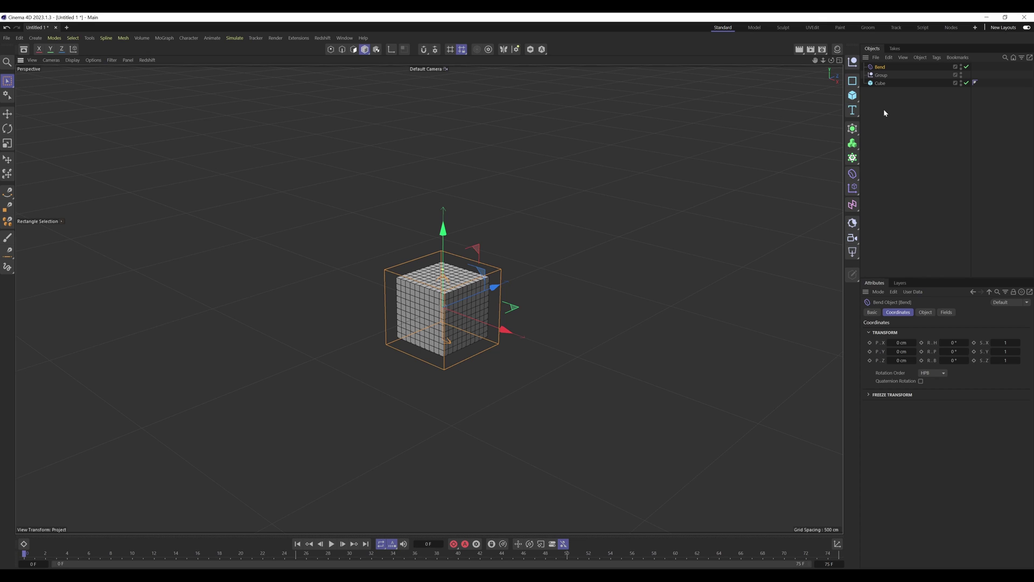
# Parent Bend to the cube, fit it to 200 cm, Strength 42°, Keep Length off.
pyautogui.moveTo(879, 67); pyautogui.dragTo(884, 85)
pyautogui.click(925, 312)
pyautogui.moveTo(980, 367)
pyautogui.mouseDown()
pyautogui.moveTo(993, 366)
pyautogui.moveTo(974, 366)
pyautogui.mouseUp()
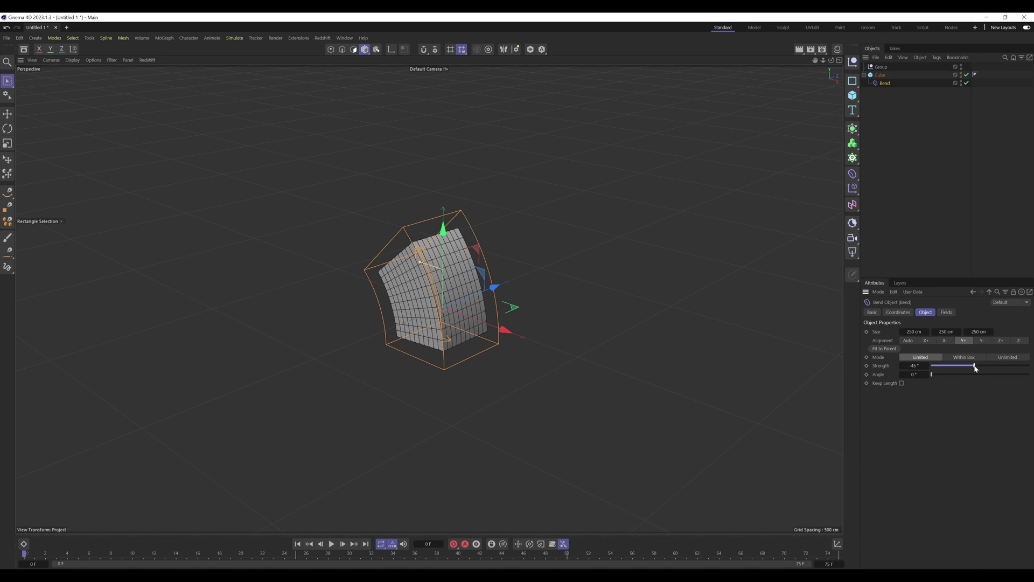
pyautogui.click(885, 349)
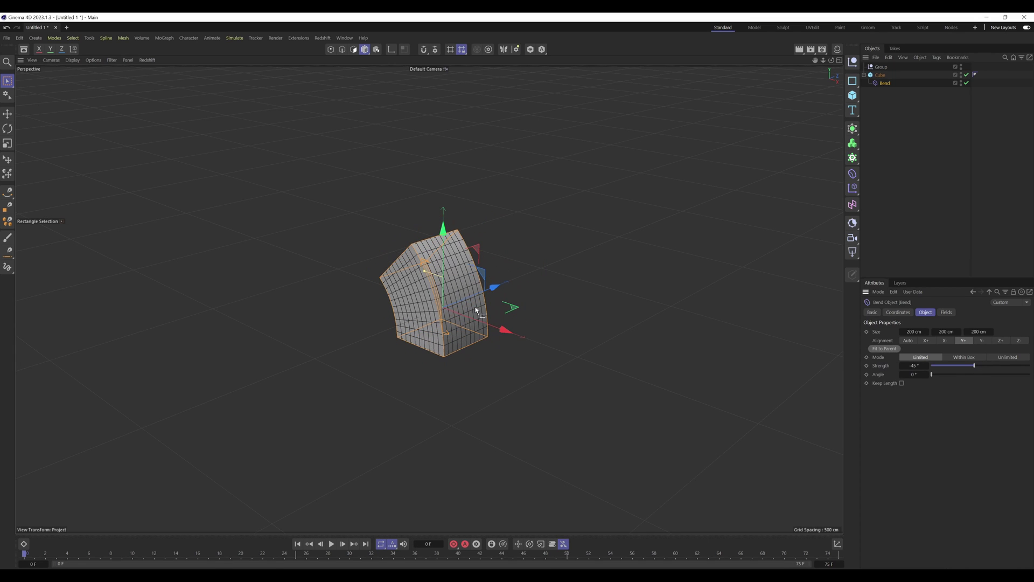
pyautogui.click(902, 383)
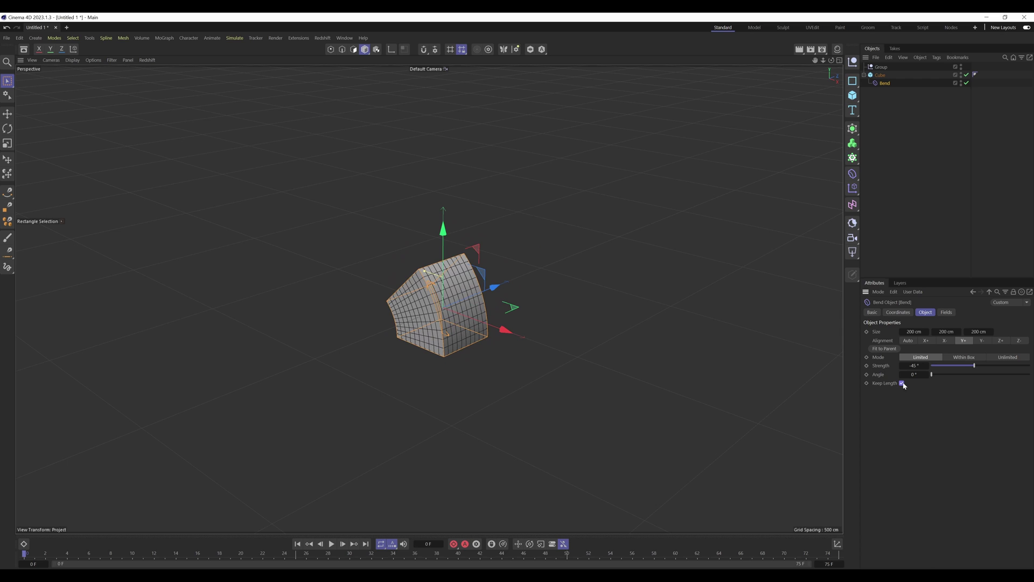
pyautogui.moveTo(975, 367)
pyautogui.mouseDown()
pyautogui.moveTo(996, 365)
pyautogui.moveTo(969, 365)
pyautogui.moveTo(994, 362)
pyautogui.moveTo(985, 366)
pyautogui.mouseUp()
pyautogui.click(902, 383)
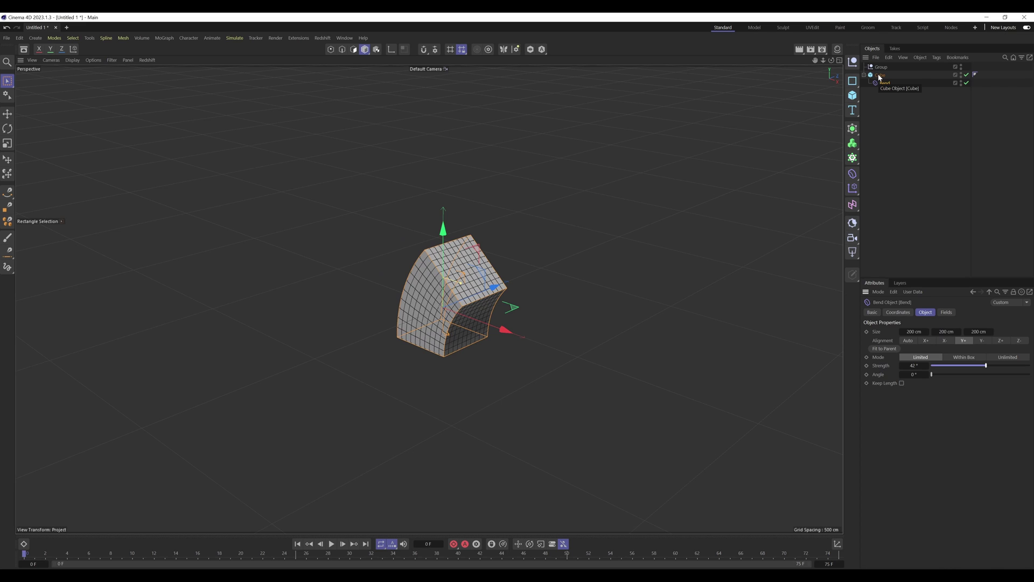
# Copy the cube, remove the copy's Bend, and move Cube.1 left of the bent cube.
pyautogui.keyDown('ctrl'); pyautogui.moveTo(880, 76); pyautogui.dragTo(896, 118); pyautogui.keyUp('ctrl')
pyautogui.click(884, 99)
pyautogui.press('Delete')
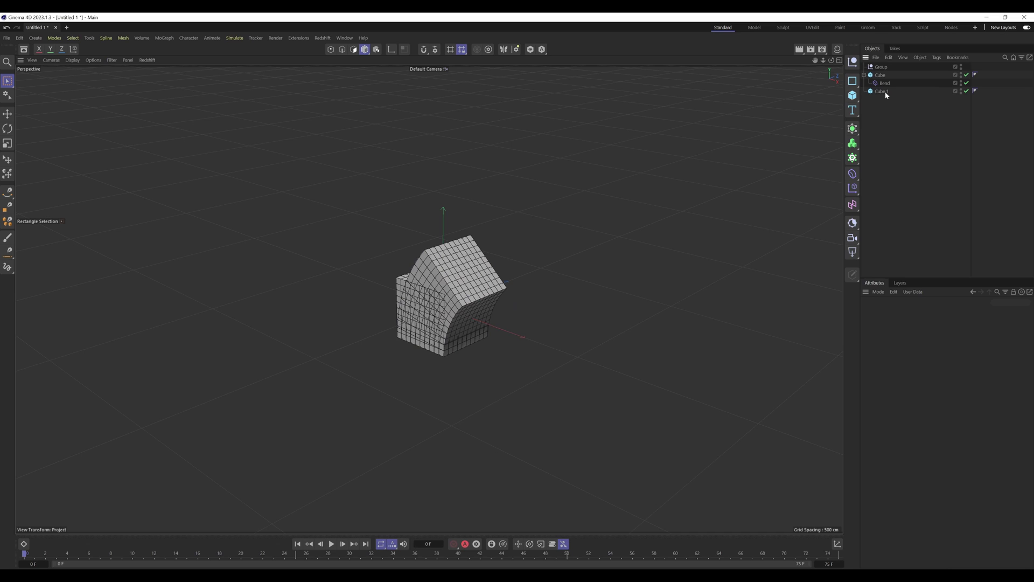
pyautogui.click(881, 91)
pyautogui.moveTo(503, 336); pyautogui.dragTo(415, 294)
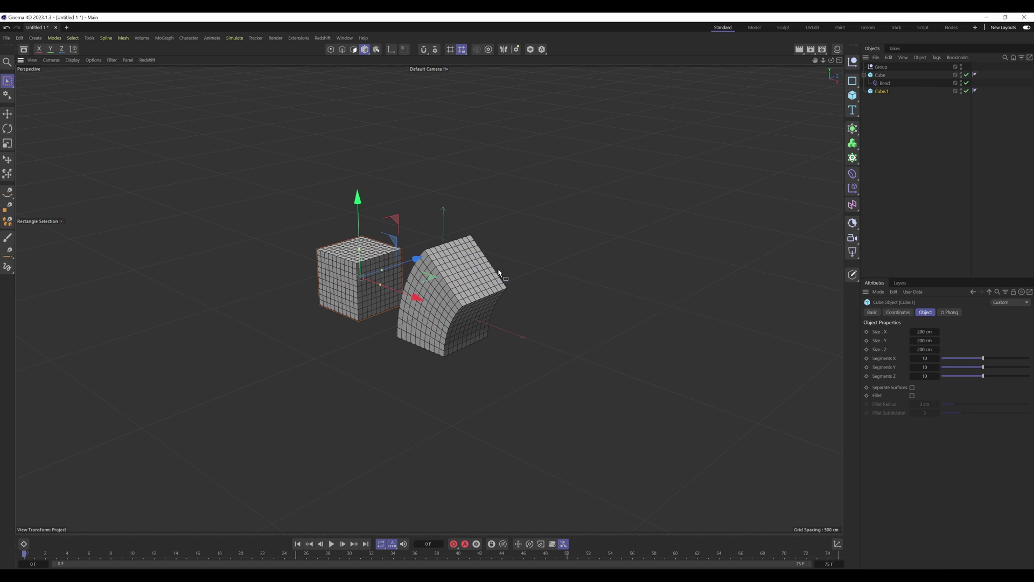
# Group Cube and Cube.1 alongside a top-level Bend and test the bend strength.
pyautogui.moveTo(883, 84); pyautogui.dragTo(887, 118)
pyautogui.click(880, 75)
pyautogui.keyDown('ctrl'); pyautogui.click(882, 83); pyautogui.keyUp('ctrl')
pyautogui.moveTo(880, 66); pyautogui.dragTo(884, 92)
pyautogui.click(893, 127)
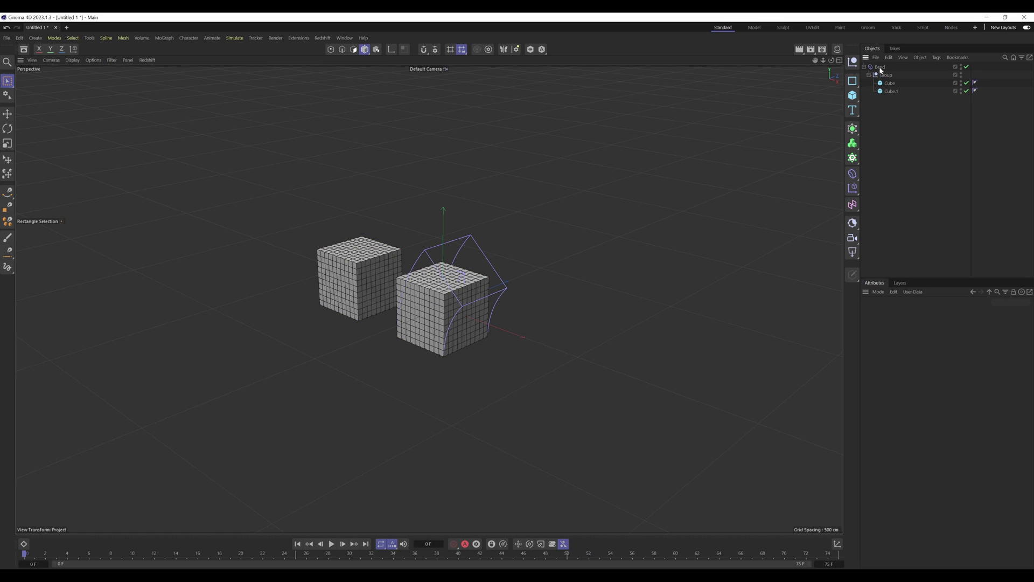
pyautogui.moveTo(886, 75)
pyautogui.mouseDown()
pyautogui.moveTo(884, 67)
pyautogui.moveTo(887, 88)
pyautogui.mouseUp()
pyautogui.click(894, 120)
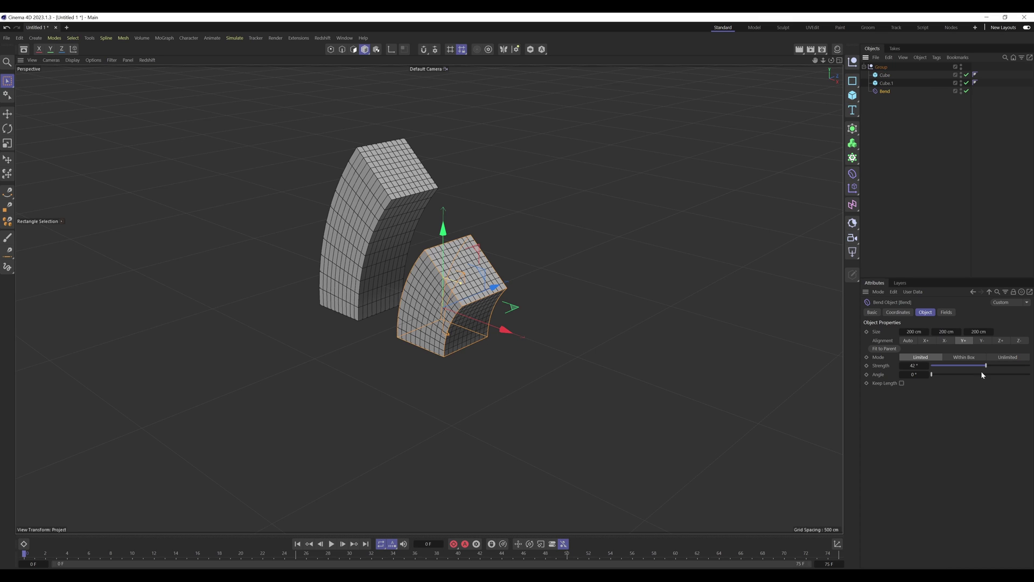
pyautogui.moveTo(983, 366)
pyautogui.mouseDown()
pyautogui.moveTo(972, 366)
pyautogui.moveTo(991, 365)
pyautogui.moveTo(980, 362)
pyautogui.mouseUp()
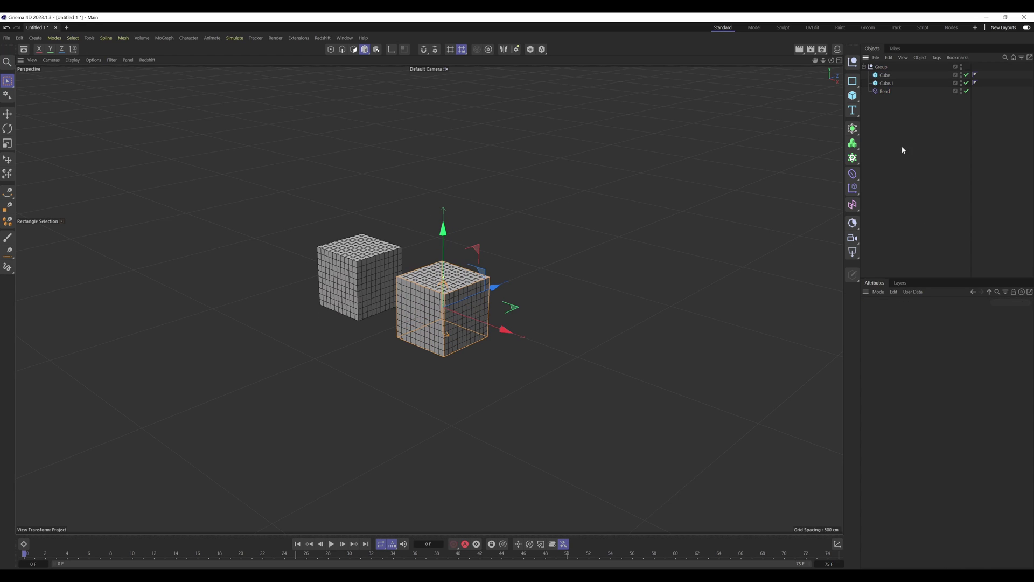
# Add a third cube copy to the right and test Bend strength on all three.
pyautogui.click(898, 83)
pyautogui.keyDown('ctrl'); pyautogui.moveTo(890, 85); pyautogui.dragTo(886, 76); pyautogui.keyUp('ctrl')
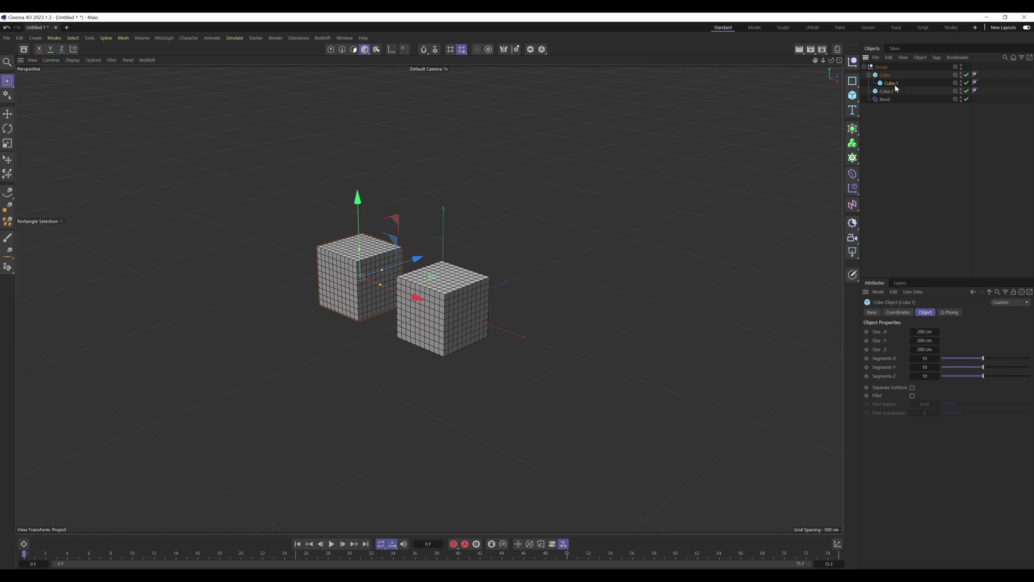
pyautogui.moveTo(416, 298); pyautogui.dragTo(603, 364)
pyautogui.click(884, 99)
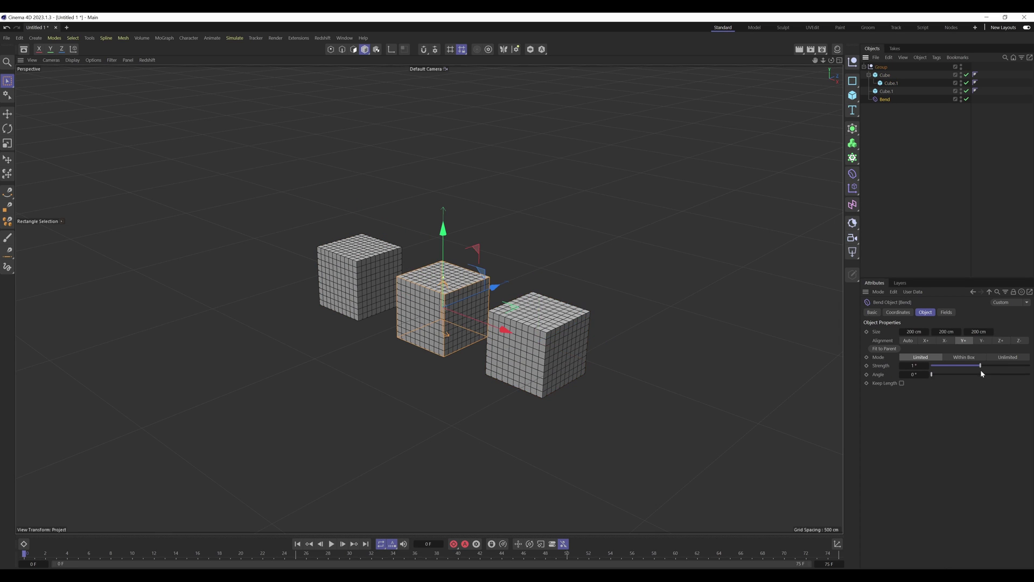
pyautogui.moveTo(980, 368)
pyautogui.mouseDown()
pyautogui.moveTo(970, 366)
pyautogui.moveTo(983, 365)
pyautogui.mouseUp()
# Add Stop tags to both Cube.1 copies and turn off Stop Generators.
pyautogui.click(787, 143)
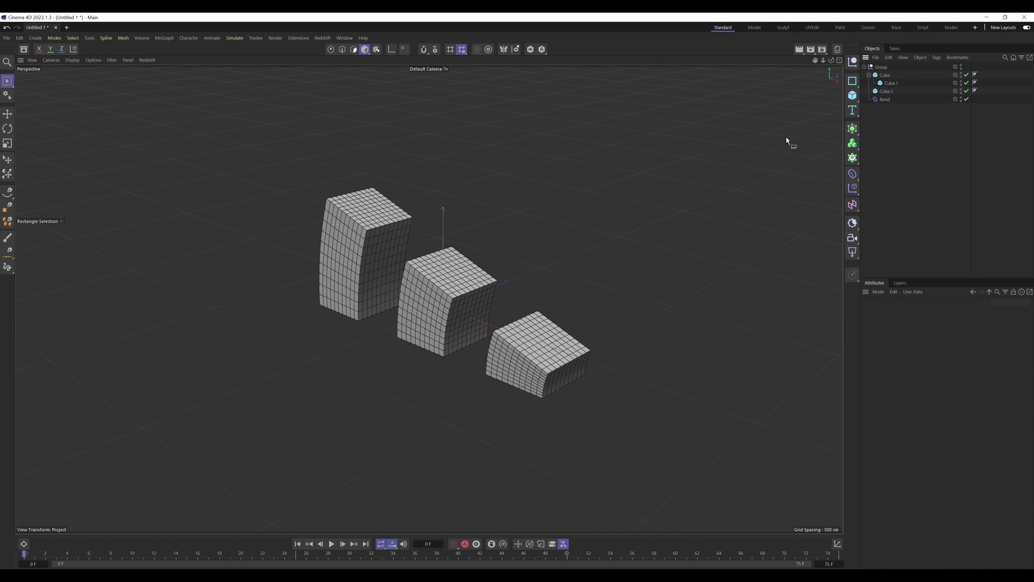
pyautogui.click(893, 83)
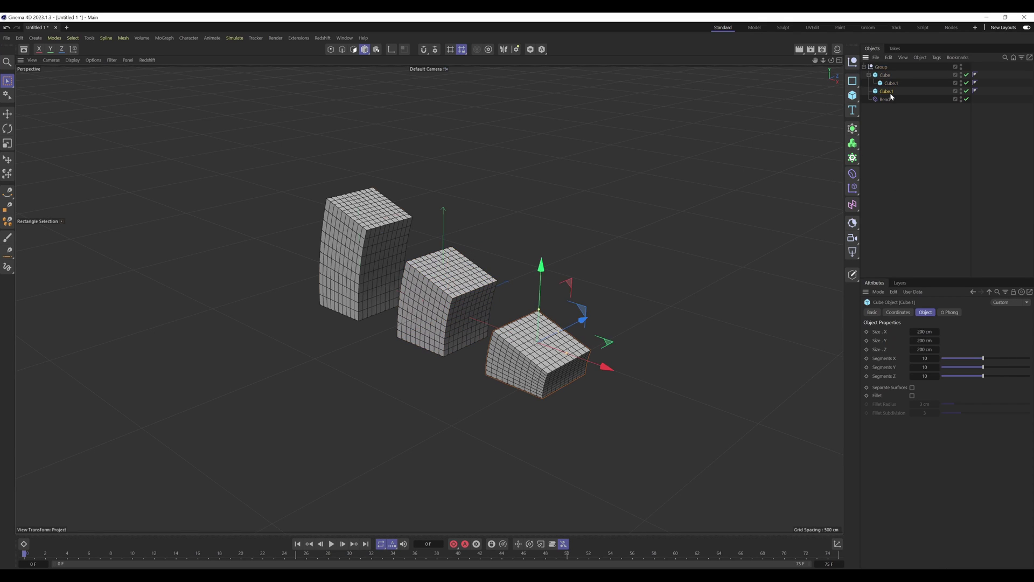
pyautogui.click(892, 91)
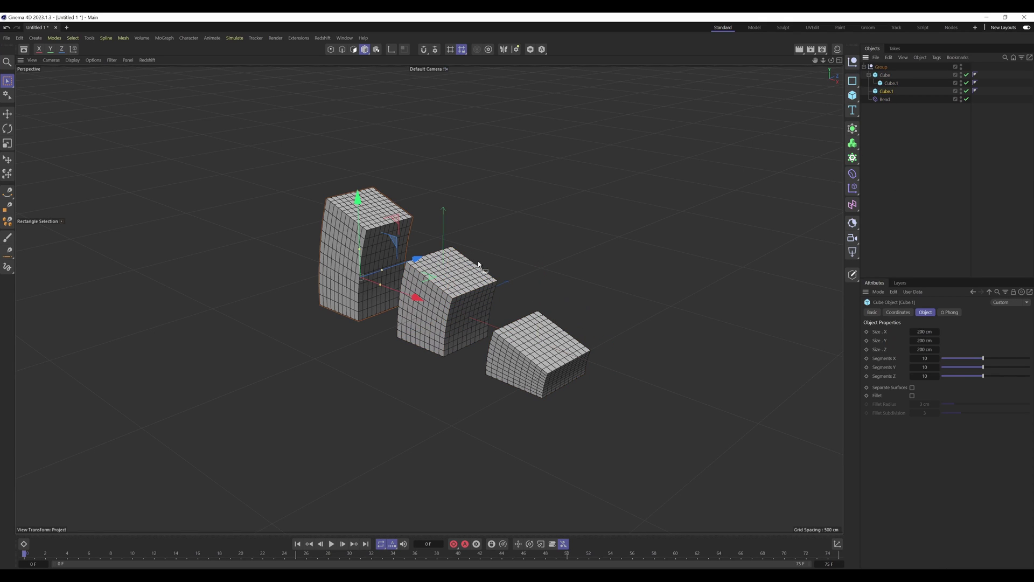
pyautogui.keyDown('ctrl'); pyautogui.click(894, 83); pyautogui.keyUp('ctrl')
pyautogui.click(936, 57)
pyautogui.moveTo(965, 128)
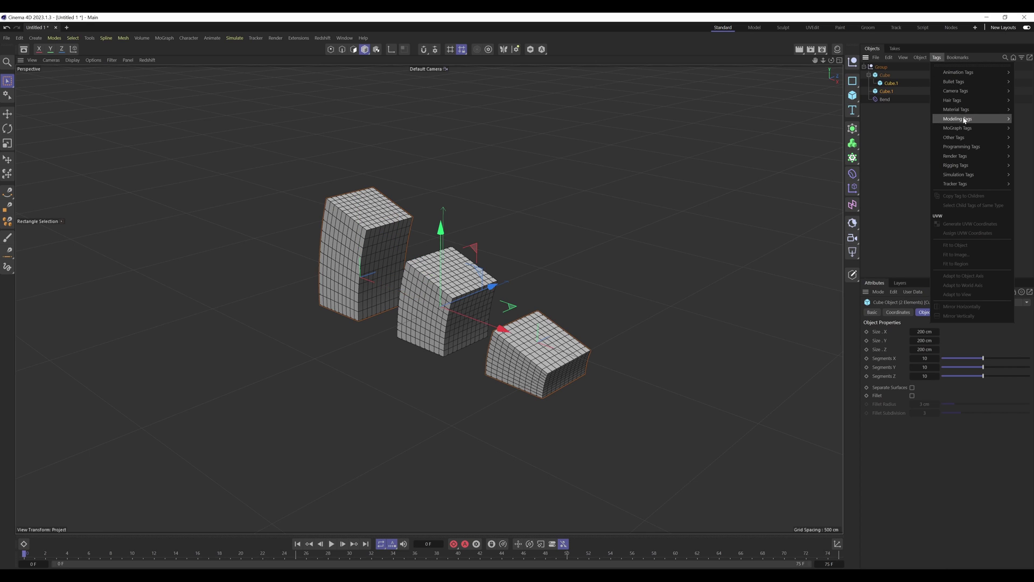
pyautogui.click(907, 158)
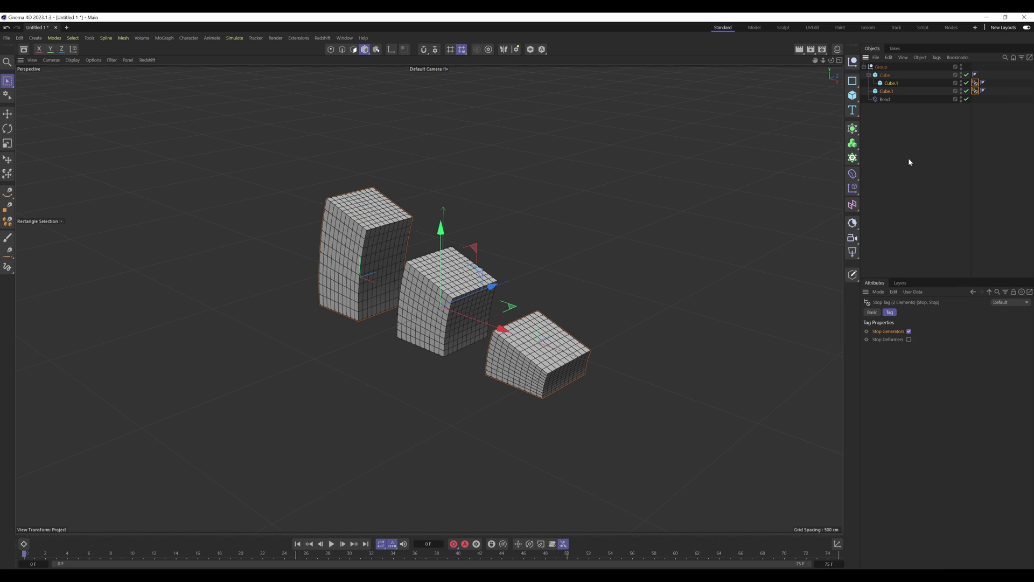
pyautogui.click(909, 332)
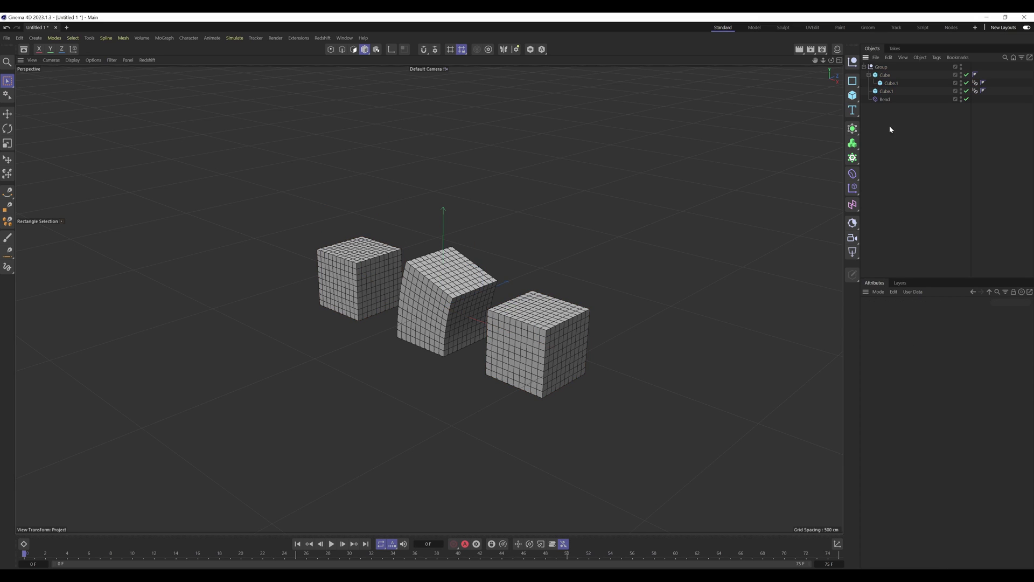
# Vary the Bend strength, then toggle Stop Deformers on both Stop tags to test.
pyautogui.click(884, 99)
pyautogui.moveTo(982, 365)
pyautogui.mouseDown()
pyautogui.moveTo(972, 365)
pyautogui.moveTo(992, 364)
pyautogui.moveTo(976, 361)
pyautogui.moveTo(988, 352)
pyautogui.mouseUp()
pyautogui.click(974, 84)
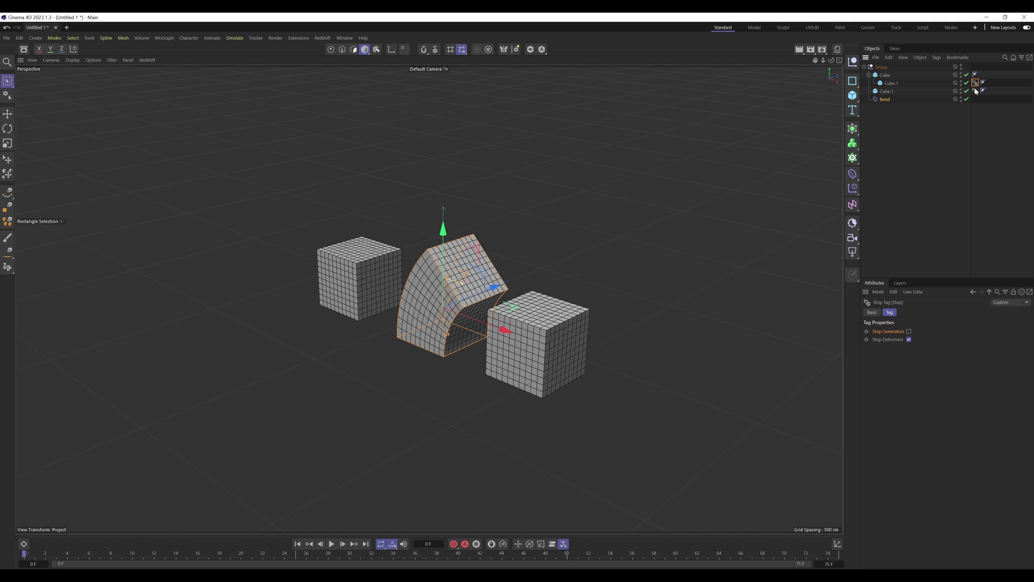
pyautogui.keyDown('ctrl'); pyautogui.click(975, 90); pyautogui.keyUp('ctrl')
pyautogui.click(909, 340)
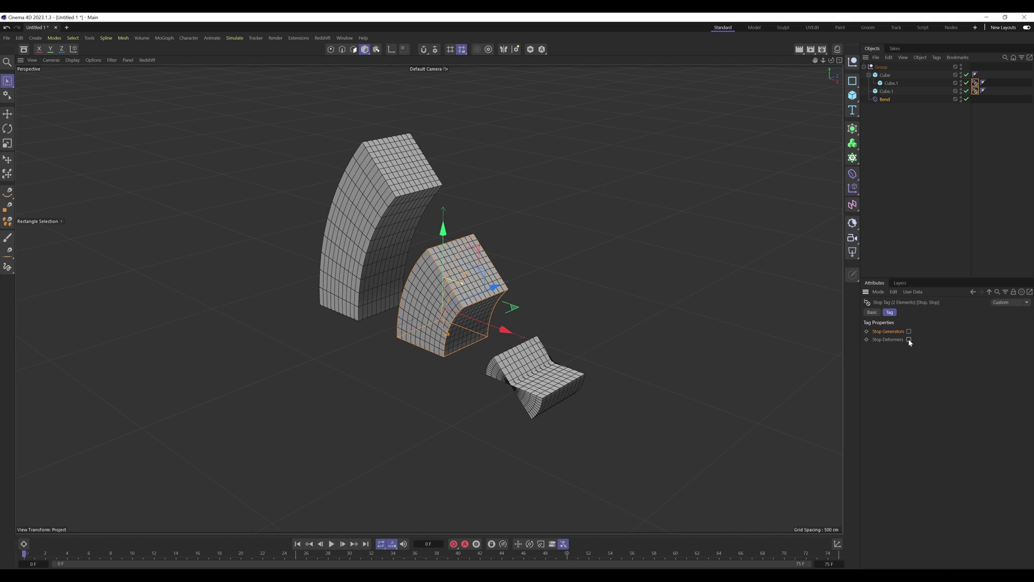
pyautogui.click(909, 340)
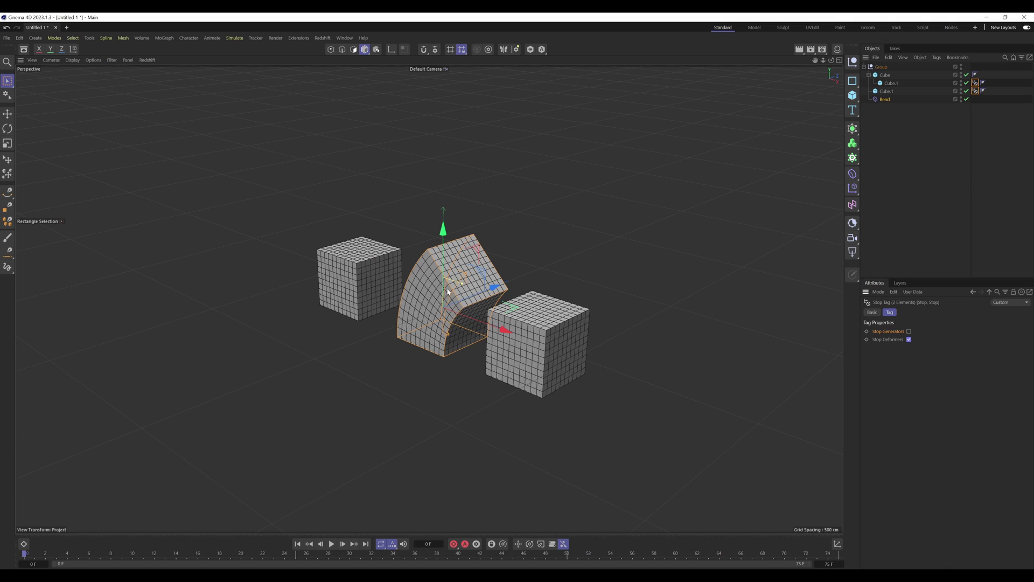
# Delete both Cube.1 copies.
pyautogui.click(903, 118)
pyautogui.click(890, 82)
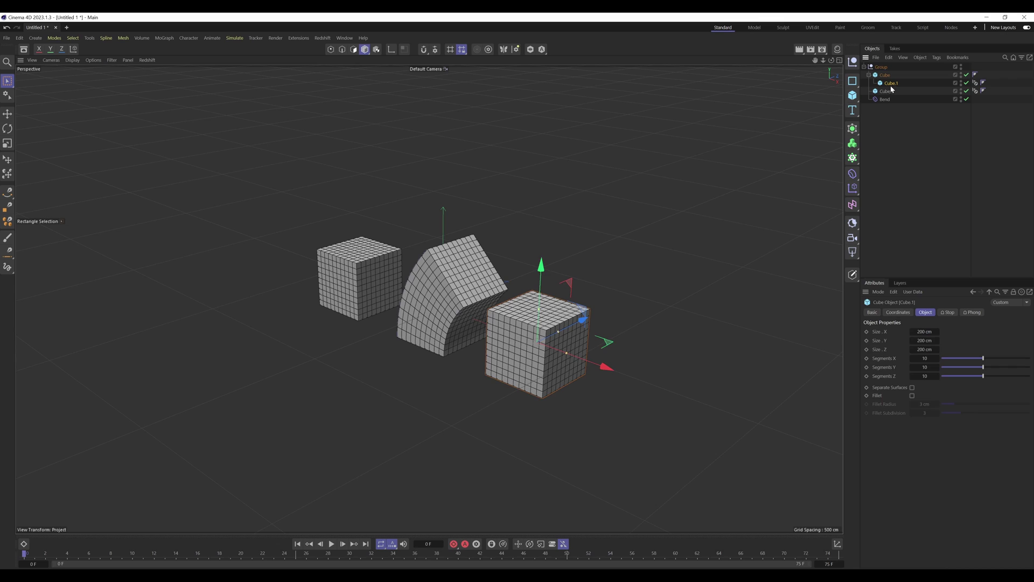
pyautogui.keyDown('ctrl'); pyautogui.click(891, 91); pyautogui.keyUp('ctrl')
pyautogui.press('Delete')
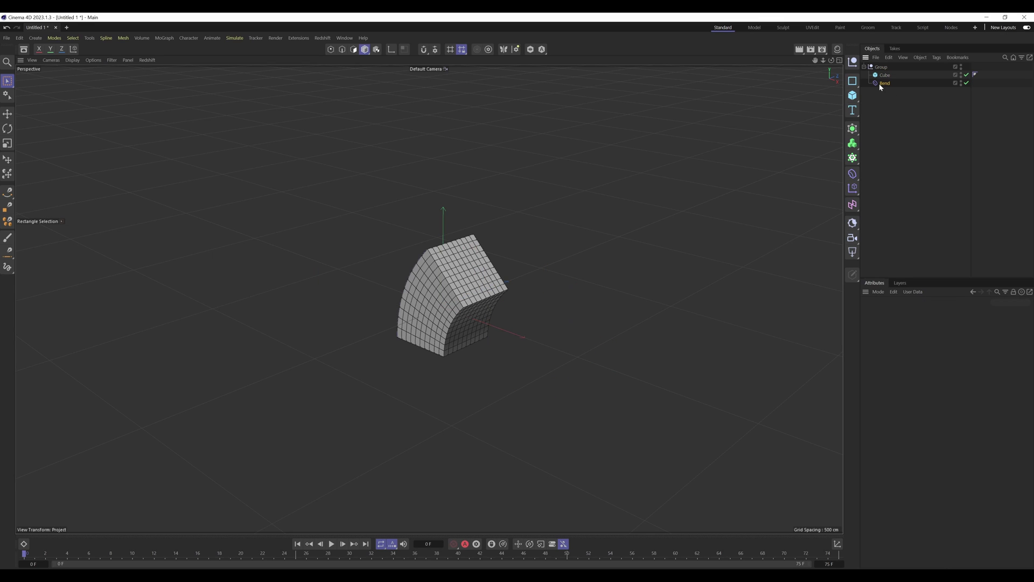
# Delete the Bend deformer and add a Random effector from the Effector palette.
pyautogui.click(880, 85)
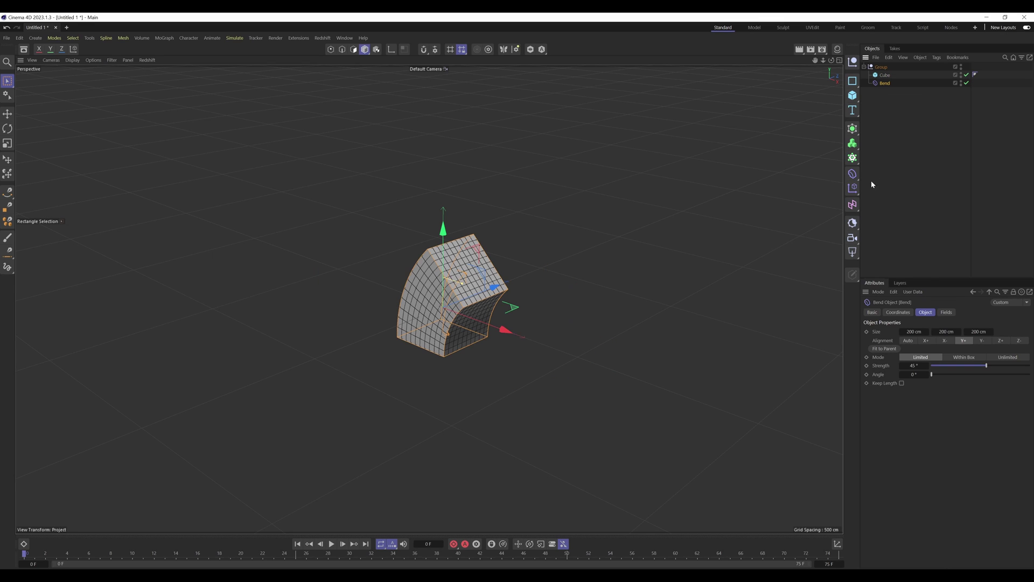
pyautogui.click(852, 173)
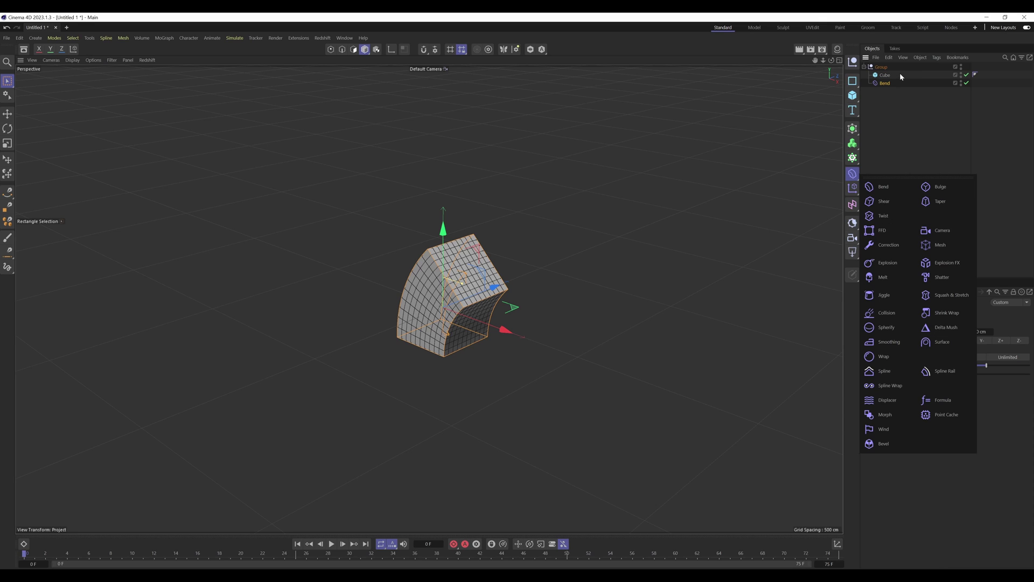
pyautogui.click(883, 84)
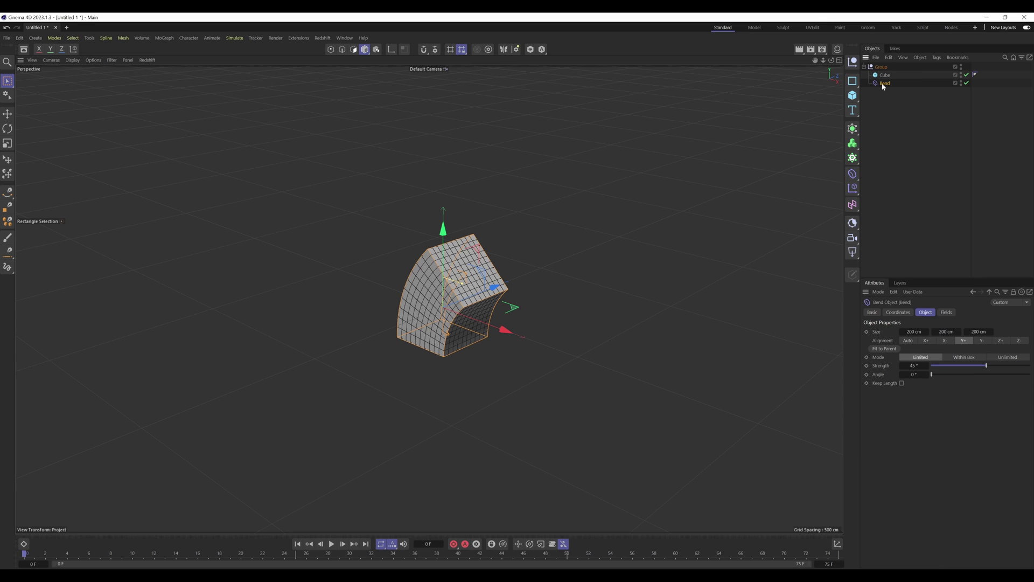
pyautogui.press('Delete')
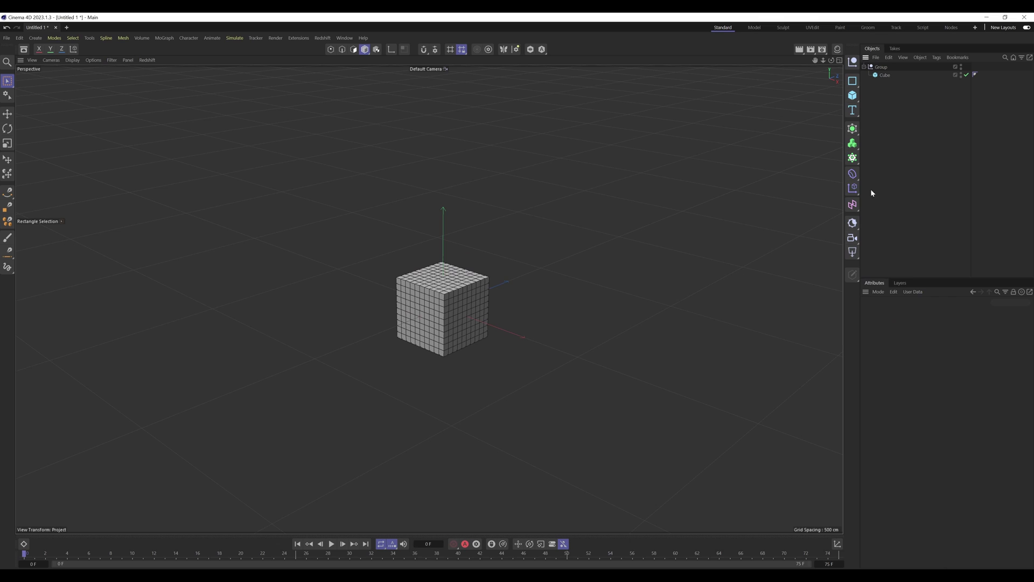
pyautogui.click(852, 188)
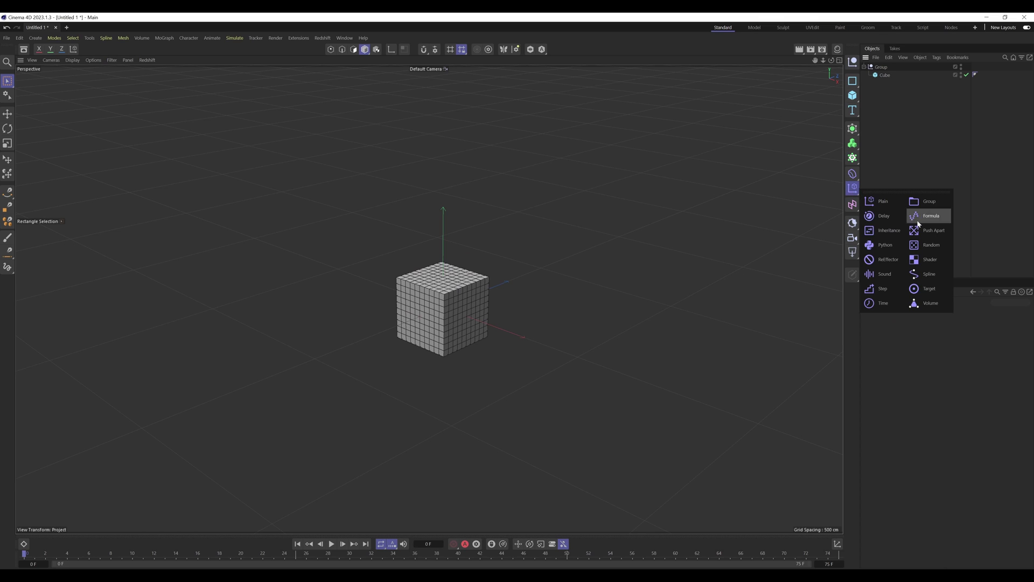
pyautogui.click(932, 245)
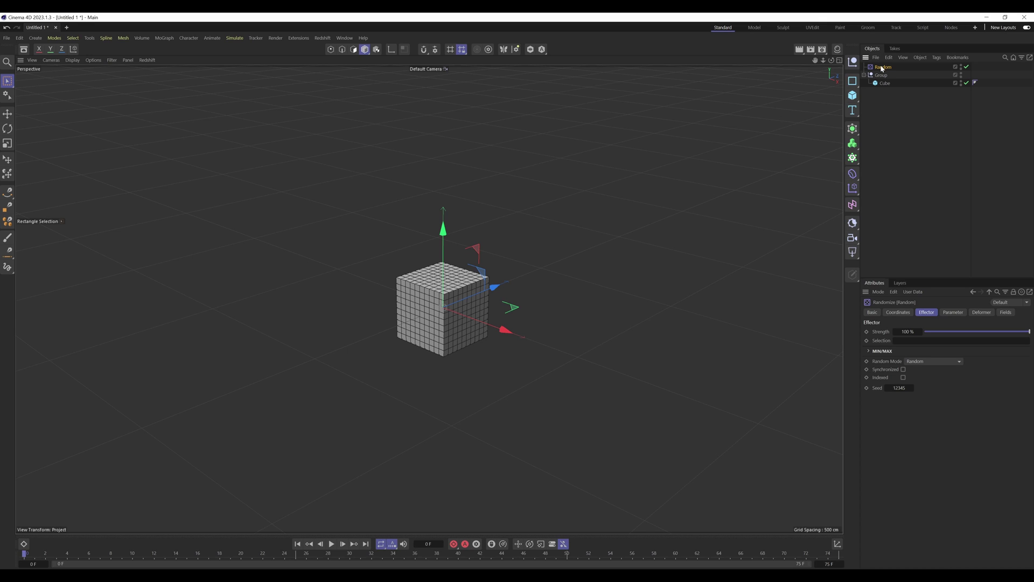
# Put the Cube inside a new Cloner and remove Random from the Cloner's Effectors list.
pyautogui.click(853, 158)
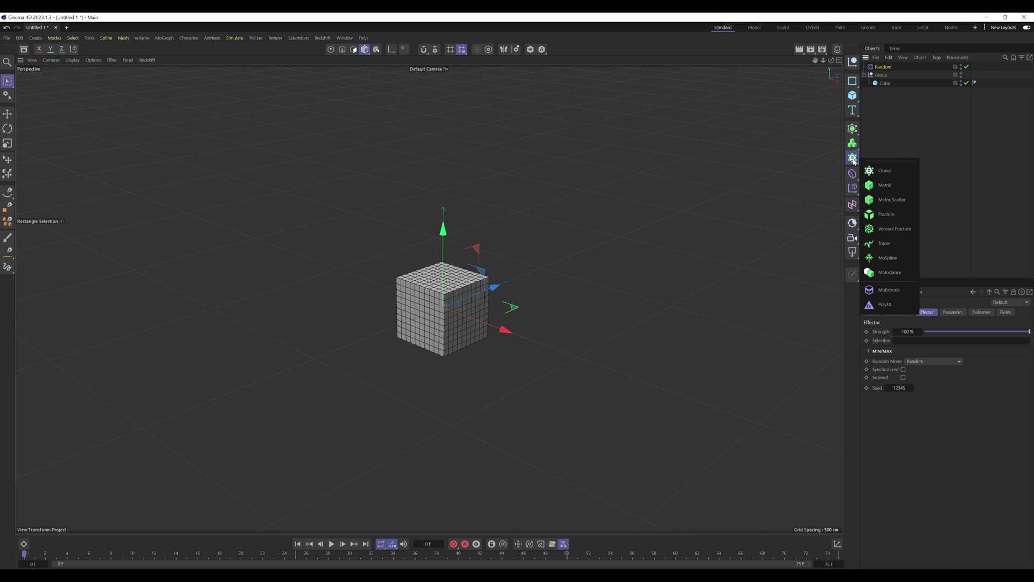
pyautogui.click(888, 171)
pyautogui.moveTo(884, 91); pyautogui.dragTo(882, 65)
pyautogui.click(885, 85)
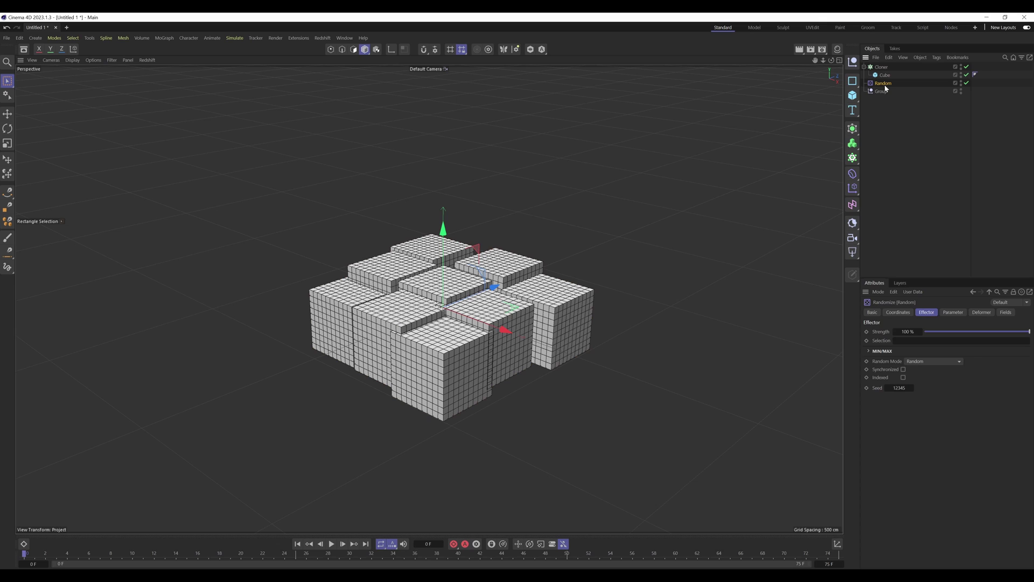
pyautogui.rightClick(881, 68)
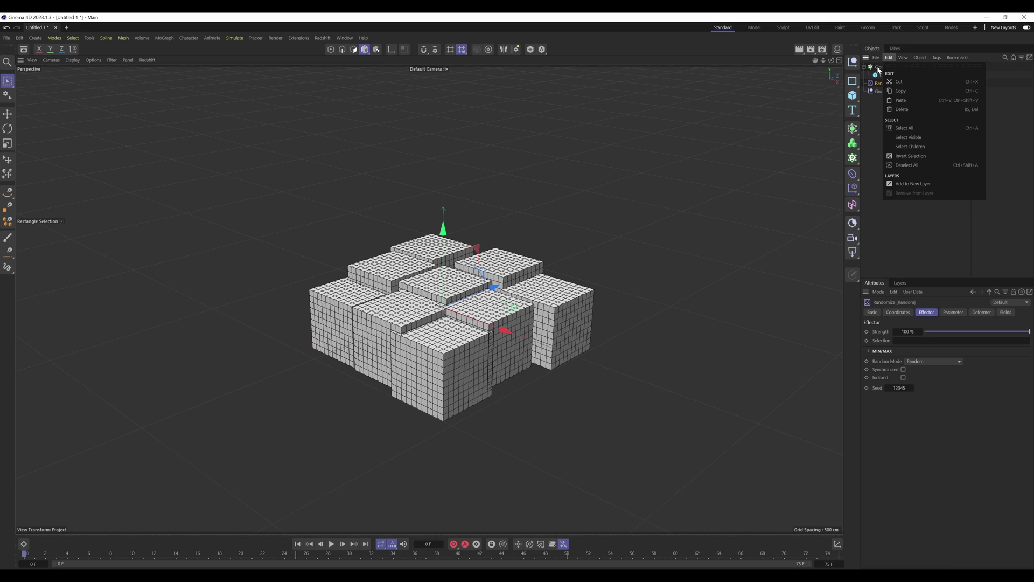
pyautogui.press('Escape')
pyautogui.click(881, 68)
pyautogui.click(985, 312)
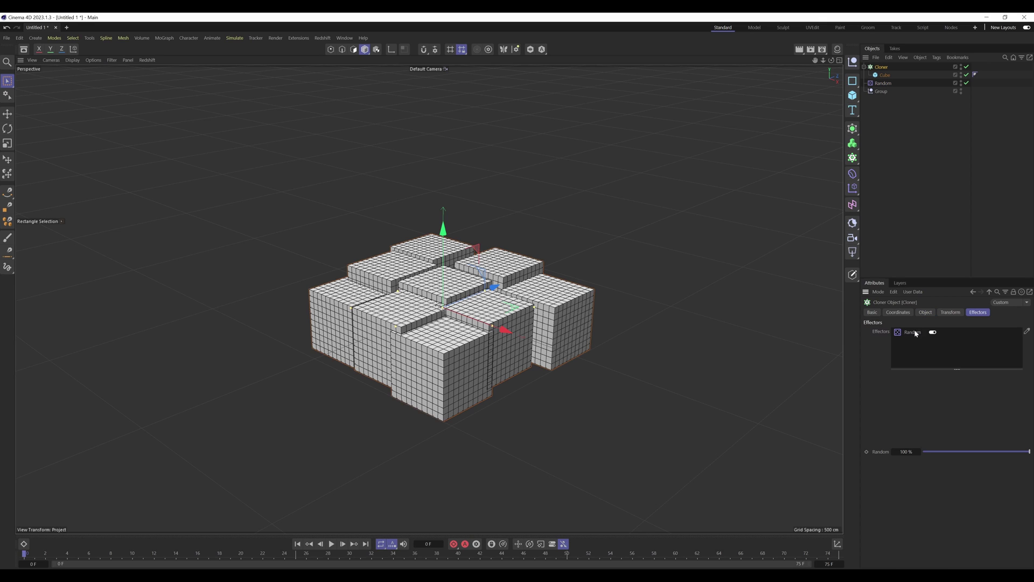
pyautogui.press('Delete')
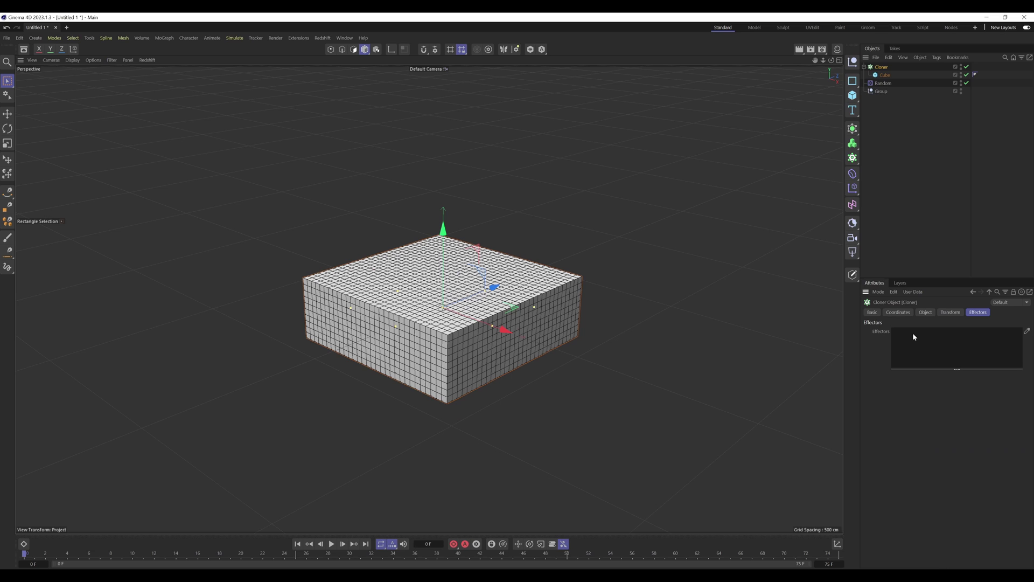
# Widen the Cloner grid size into nine separate cubes and re-add Random as its effector.
pyautogui.click(931, 313)
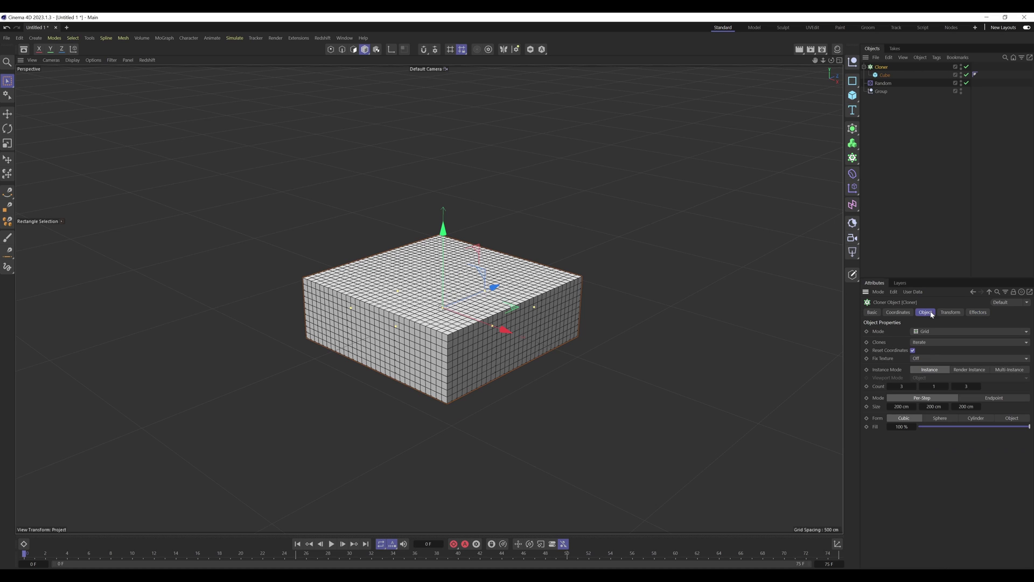
pyautogui.moveTo(901, 406); pyautogui.dragTo(985, 407)
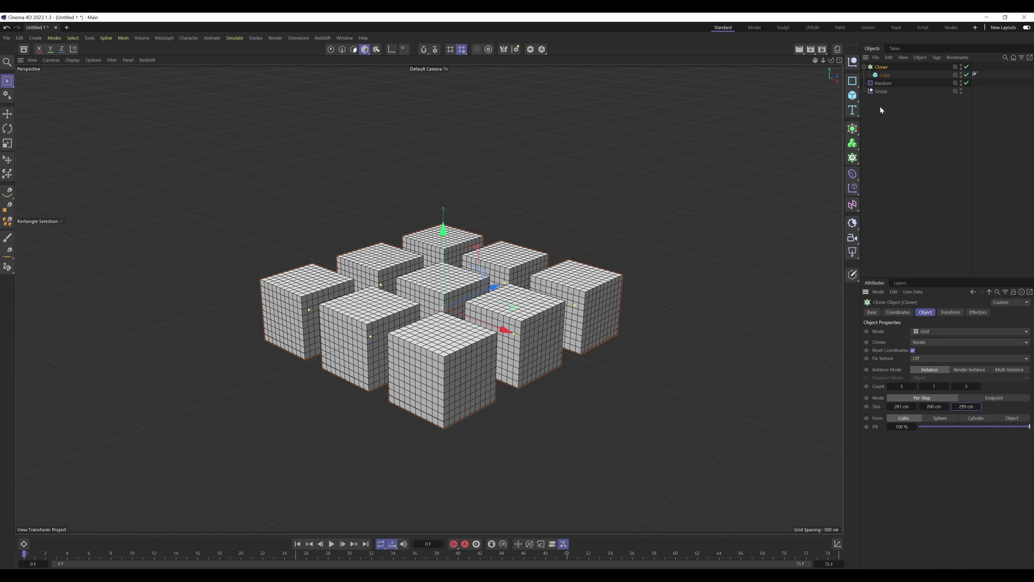
pyautogui.click(978, 312)
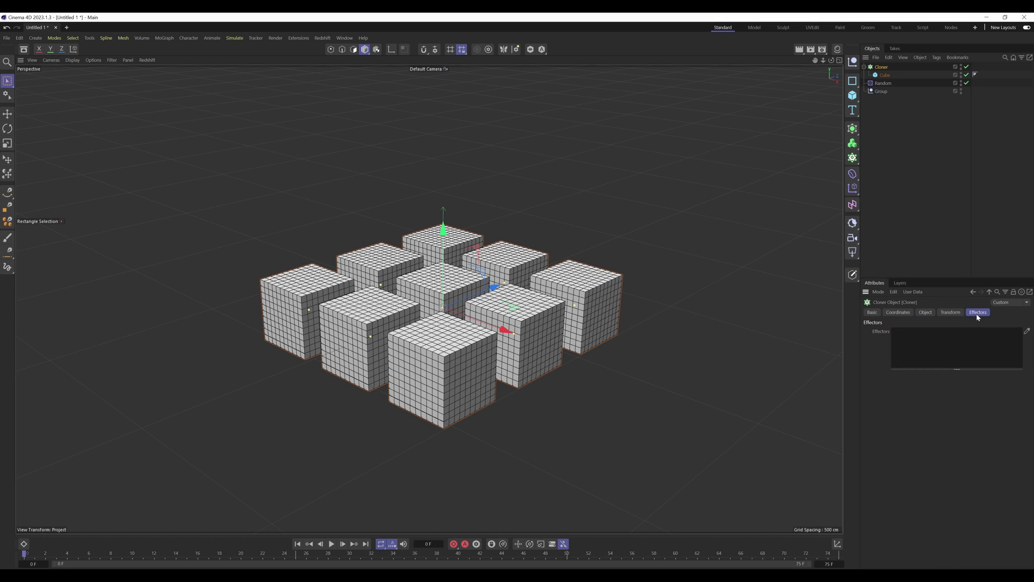
pyautogui.moveTo(883, 83); pyautogui.dragTo(932, 343)
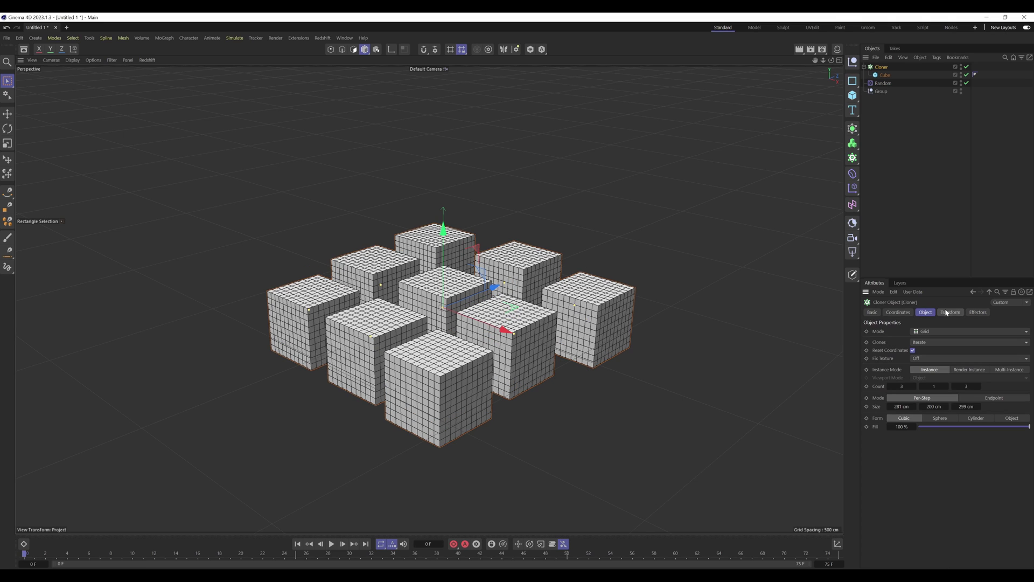
# Set Random's position ranges P.X, P.Y and P.Z to 500 cm.
pyautogui.click(883, 83)
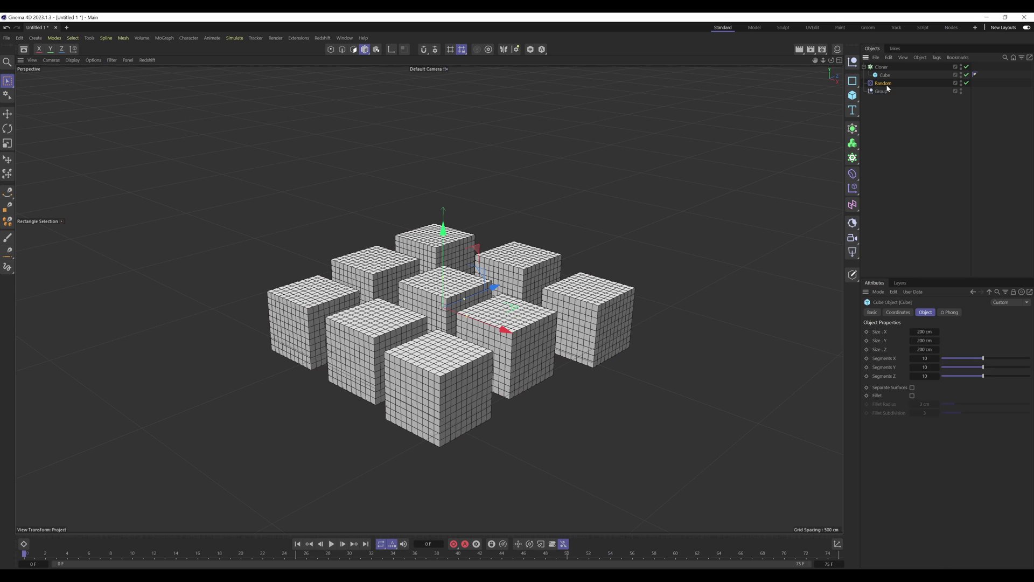
pyautogui.click(954, 313)
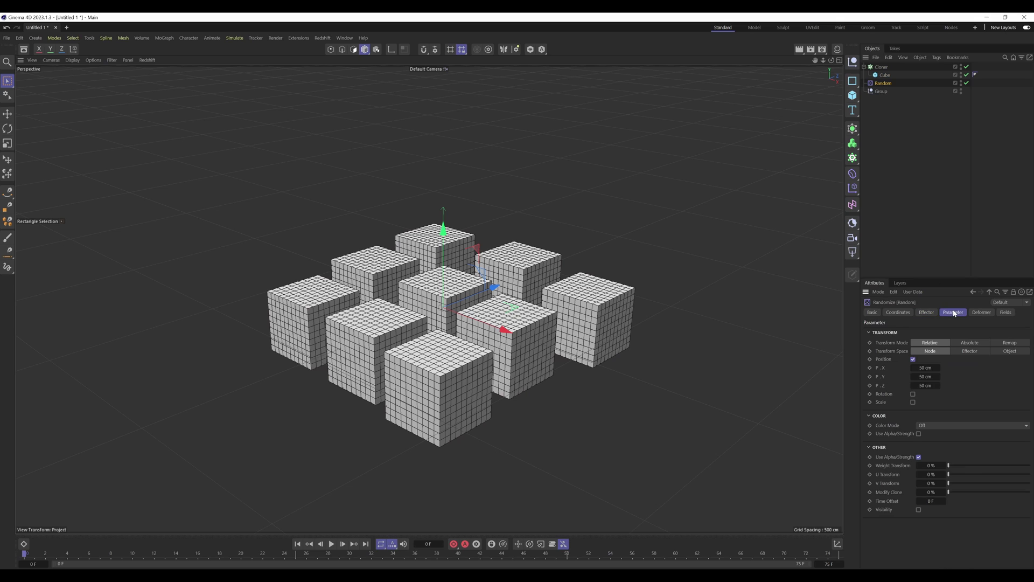
pyautogui.click(925, 367)
pyautogui.write('500')
pyautogui.click(926, 375)
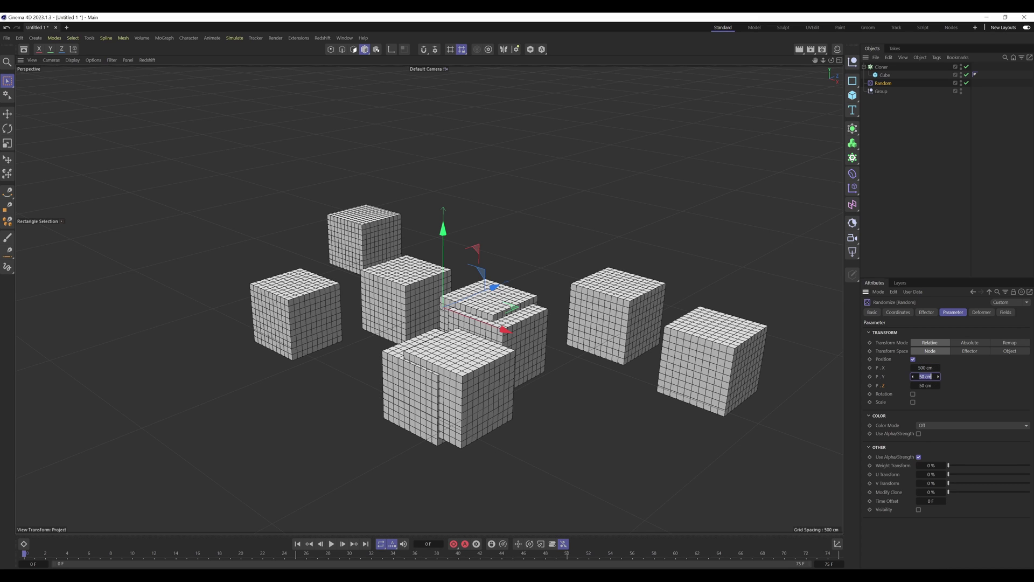
pyautogui.write('500')
pyautogui.press('Tab')
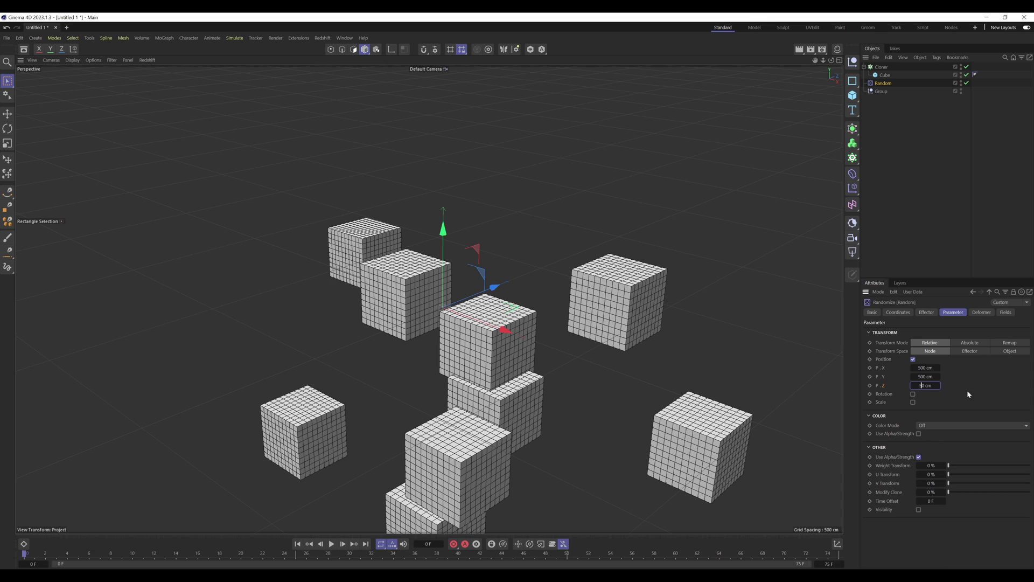
pyautogui.write('500')
pyautogui.press('Return')
# Vary Random's Strength to test the scatter, then move the Cube out of the Cloner.
pyautogui.click(923, 215)
pyautogui.scroll(-3, 352, 392)
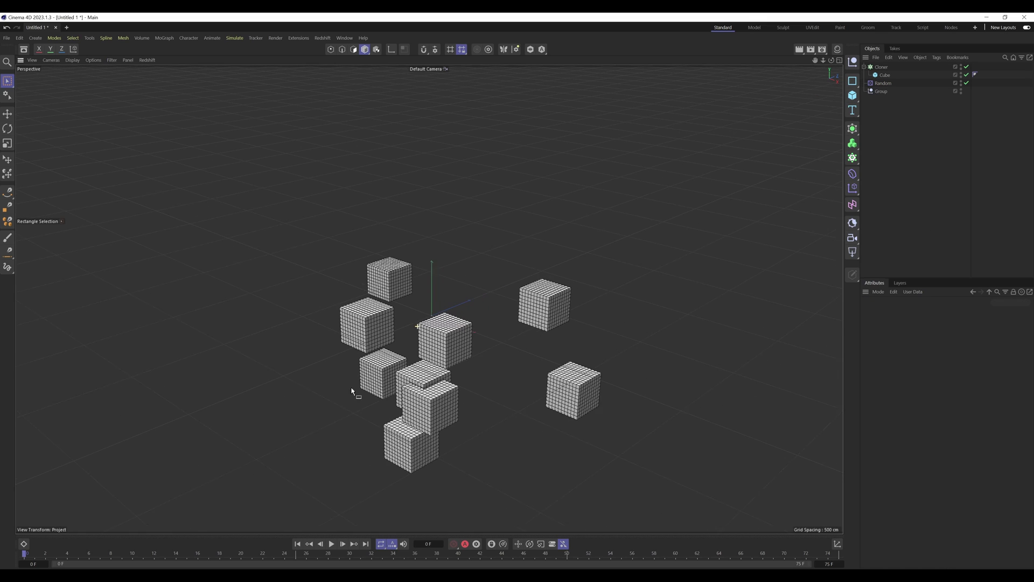
pyautogui.scroll(-1, 353, 392)
pyautogui.click(887, 84)
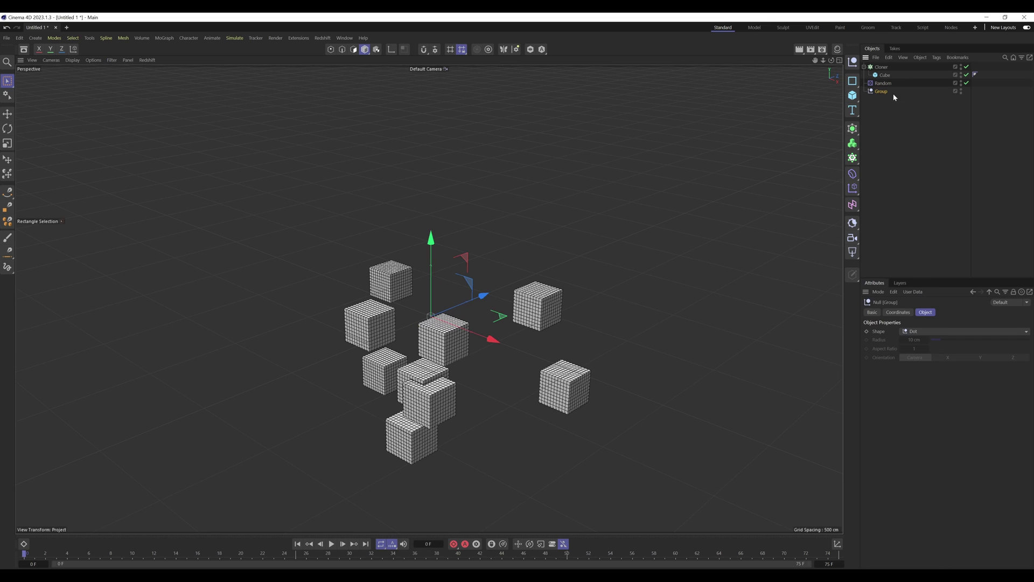
pyautogui.click(925, 313)
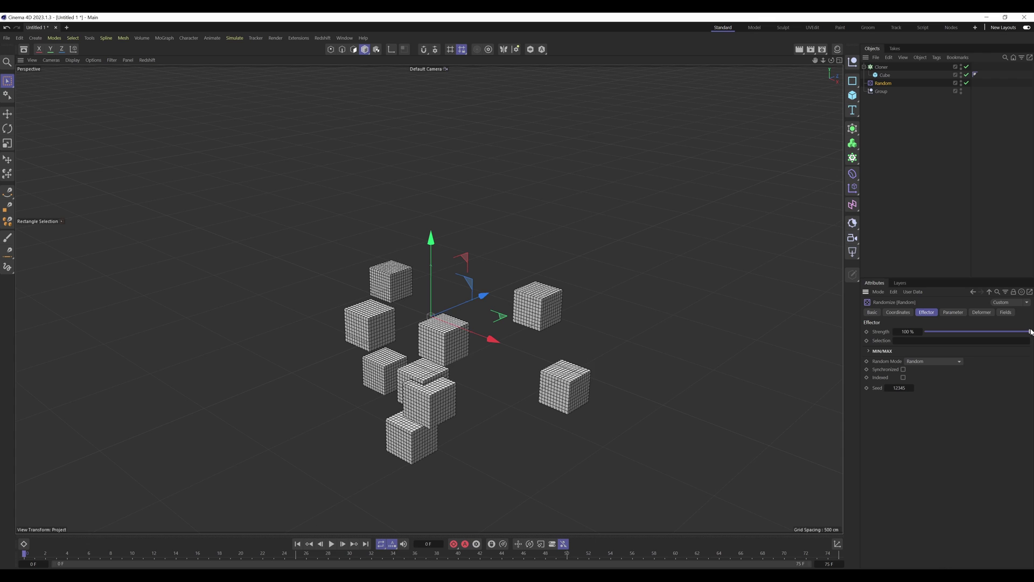
pyautogui.moveTo(1030, 332)
pyautogui.mouseDown()
pyautogui.moveTo(889, 328)
pyautogui.moveTo(1030, 331)
pyautogui.moveTo(950, 337)
pyautogui.moveTo(890, 229)
pyautogui.mouseUp()
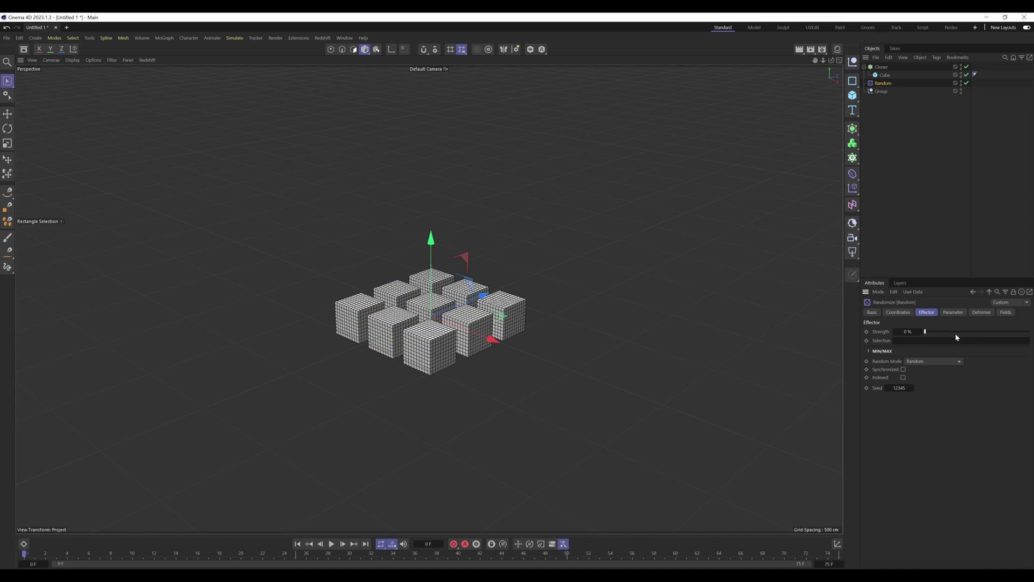
pyautogui.moveTo(956, 337); pyautogui.dragTo(962, 328)
pyautogui.click(901, 144)
pyautogui.moveTo(884, 75)
pyautogui.mouseDown()
pyautogui.moveTo(892, 113)
pyautogui.moveTo(892, 91)
pyautogui.mouseUp()
# Parent the Random effector under the Cube and set its deformation to Point mode.
pyautogui.click(674, 184)
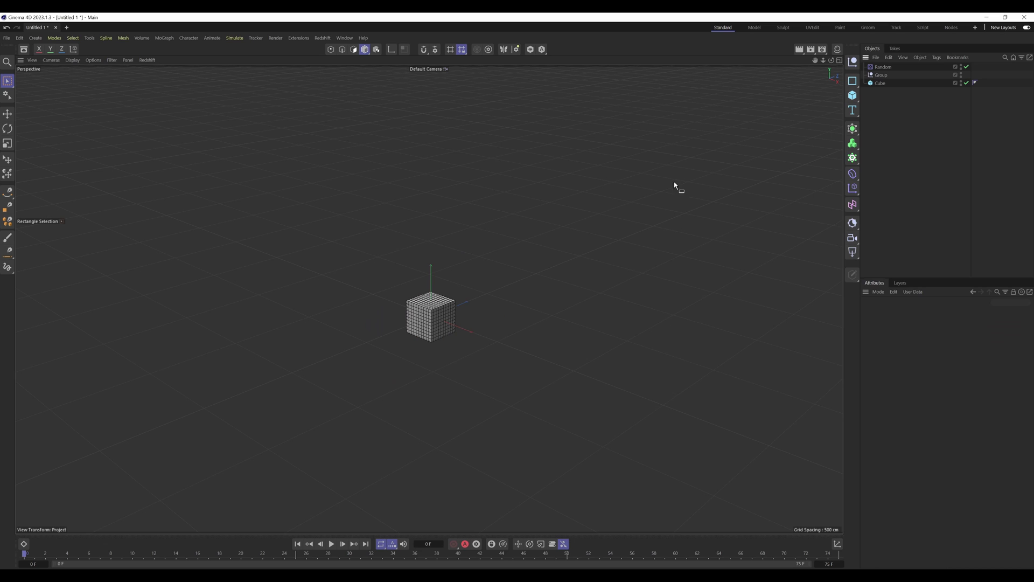
pyautogui.scroll(5, 423, 309)
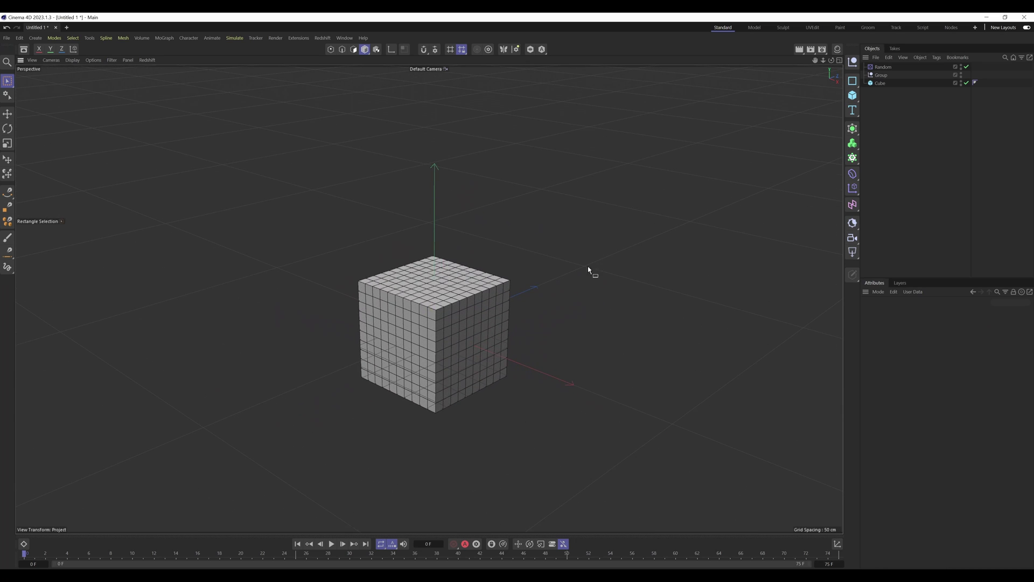
pyautogui.moveTo(882, 67)
pyautogui.mouseDown()
pyautogui.moveTo(889, 85)
pyautogui.moveTo(881, 81)
pyautogui.mouseUp()
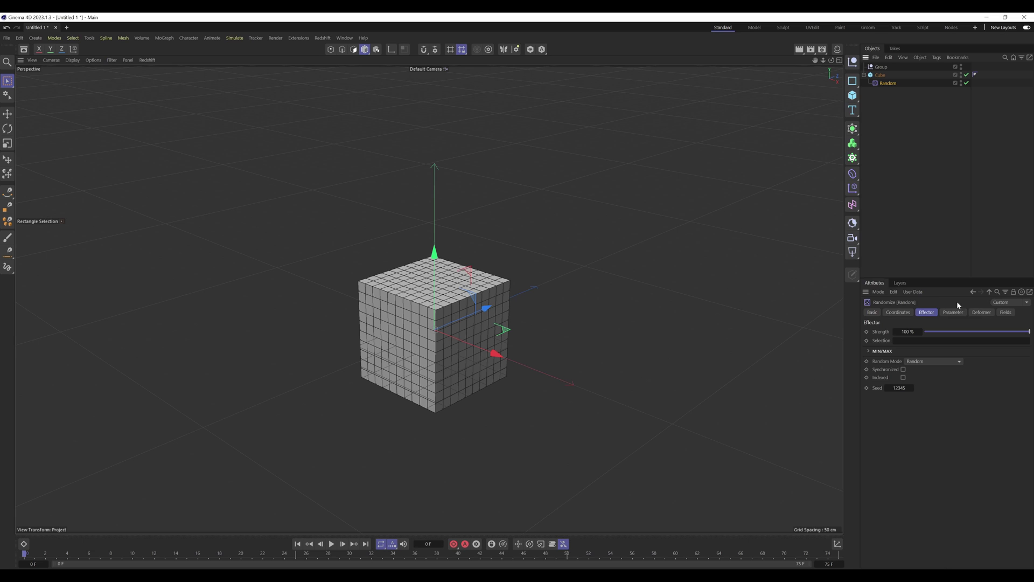
pyautogui.click(980, 313)
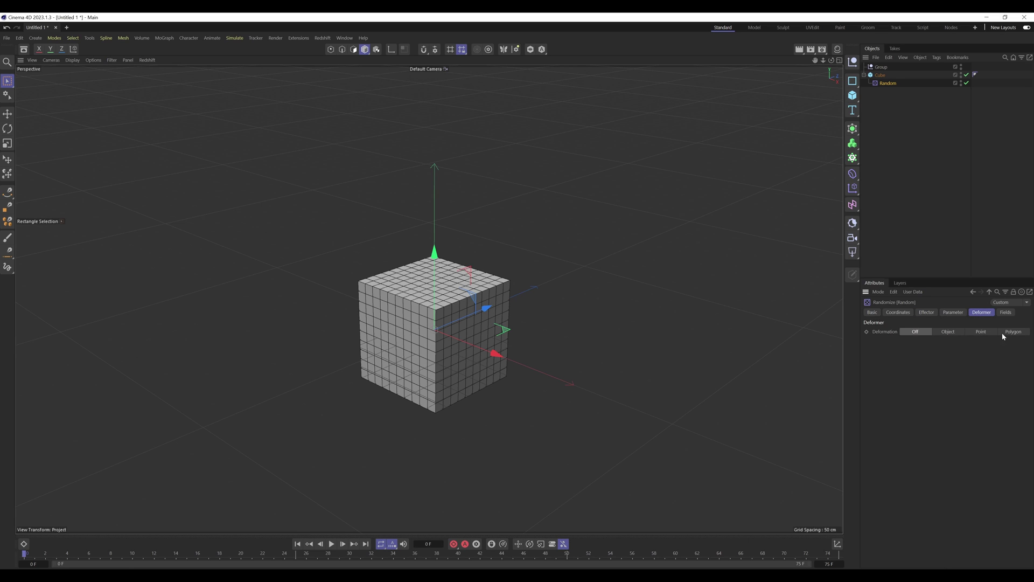
pyautogui.click(981, 331)
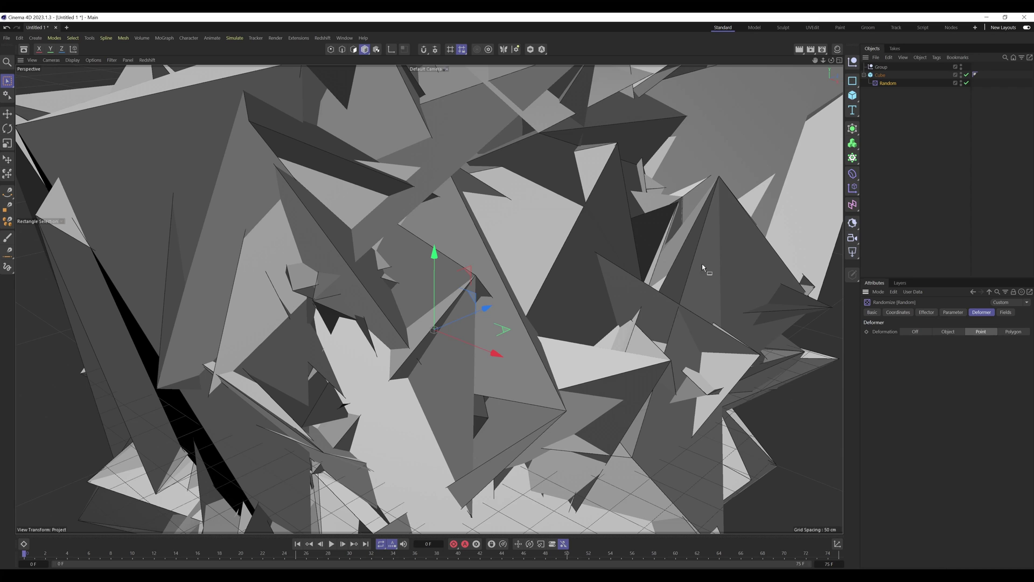
# Lower Random's strength, then try Polygon deformation with stronger noise.
pyautogui.click(952, 312)
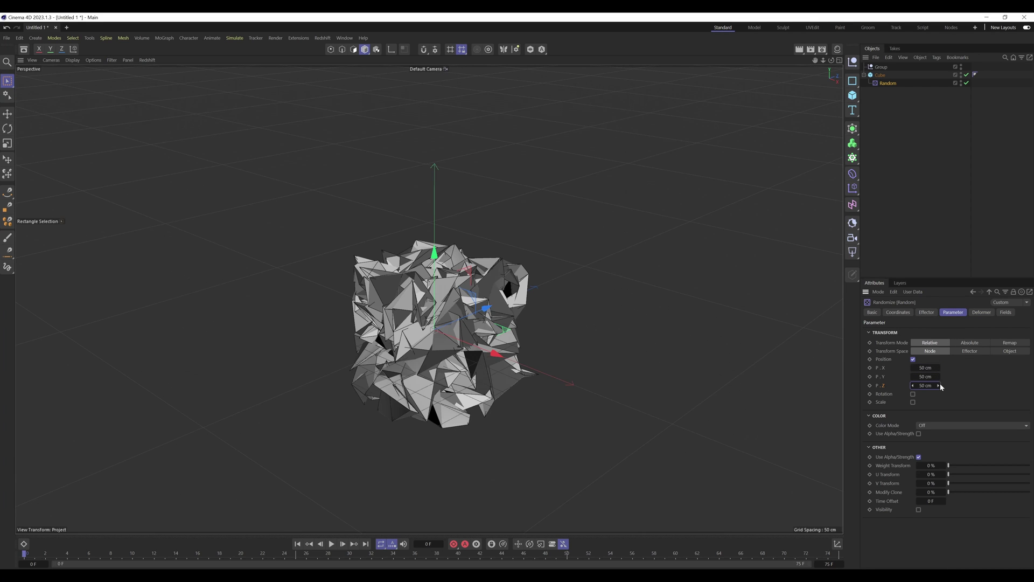
pyautogui.click(925, 312)
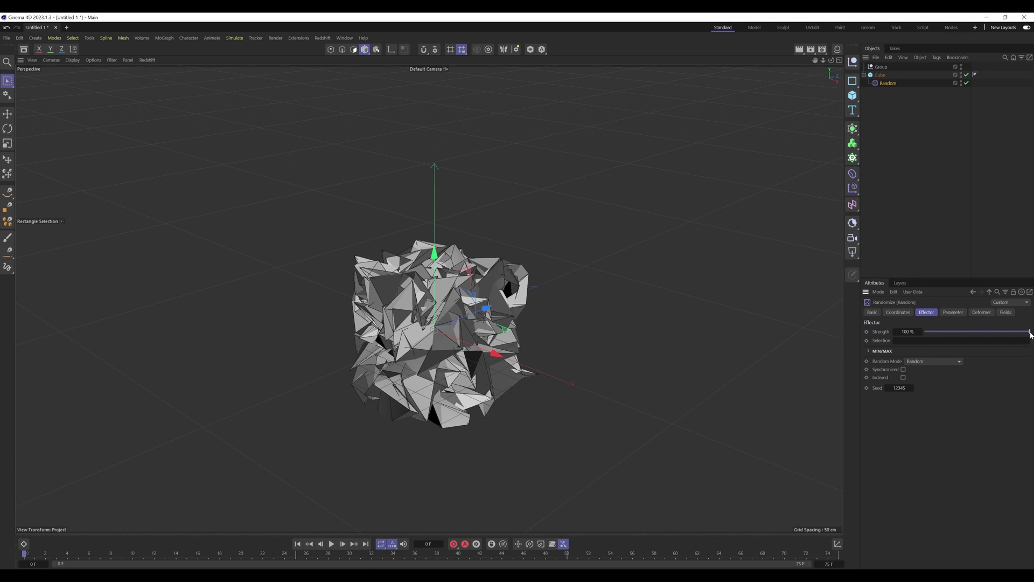
pyautogui.moveTo(1028, 333); pyautogui.dragTo(934, 337)
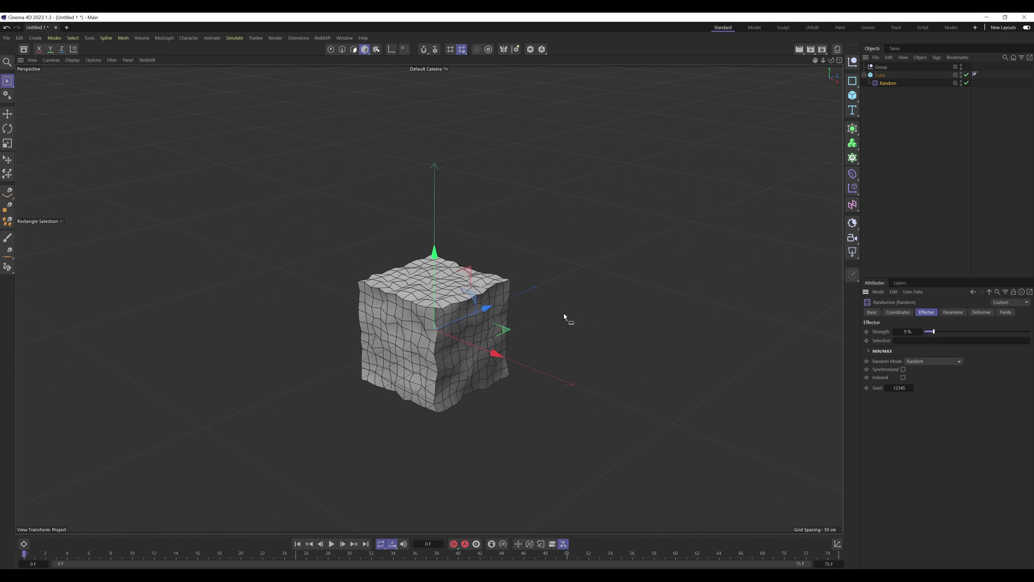
pyautogui.click(981, 313)
pyautogui.click(1014, 332)
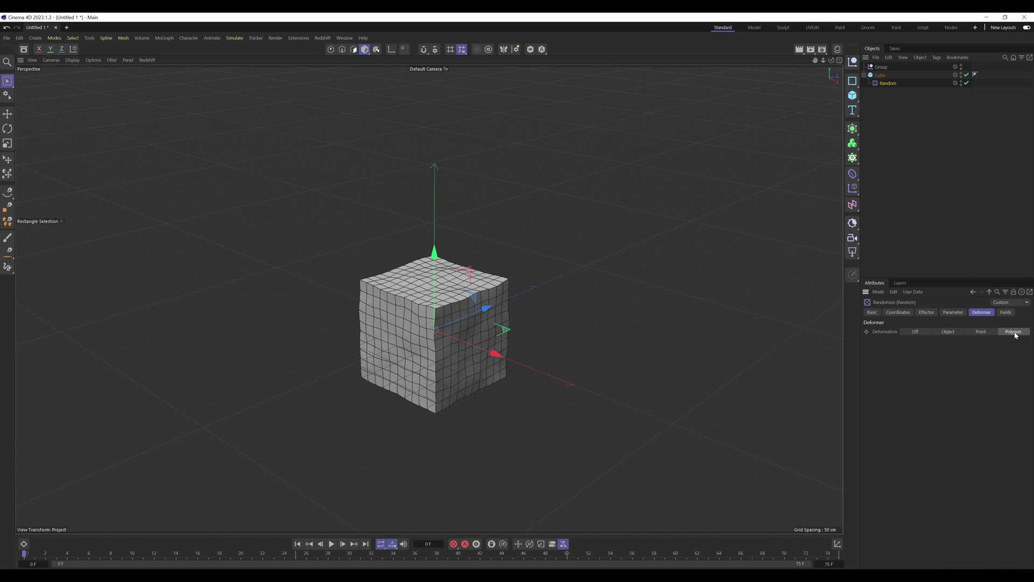
pyautogui.click(928, 312)
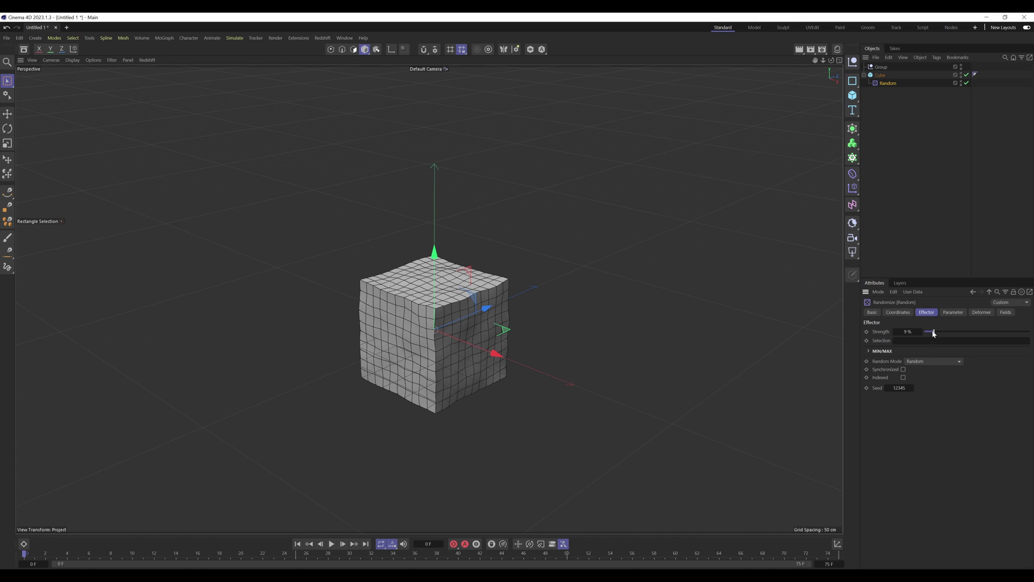
pyautogui.moveTo(934, 333); pyautogui.dragTo(956, 332)
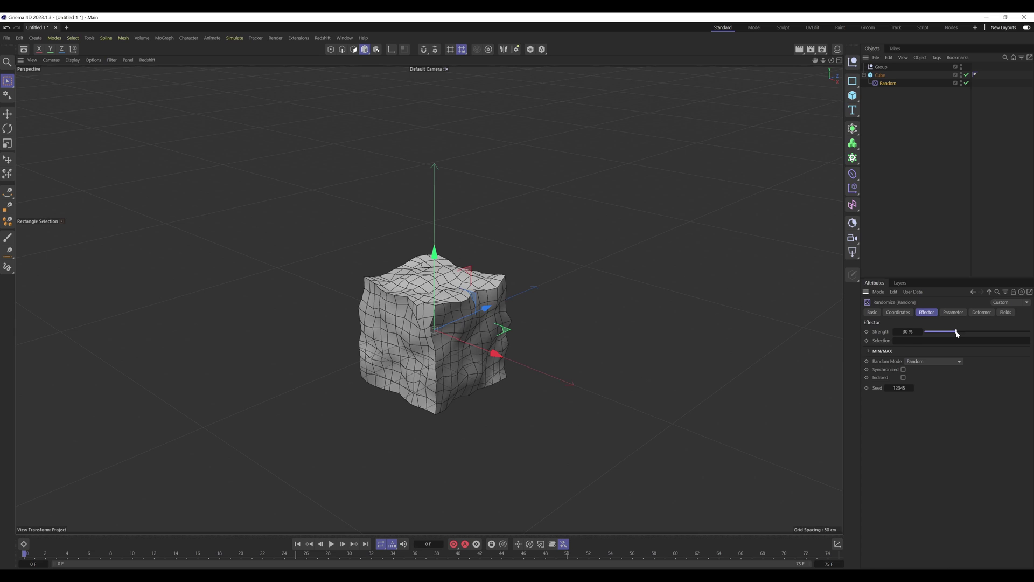
# Try Object deformation with strength fine-tuned to 17%, then return to Point mode.
pyautogui.click(981, 312)
pyautogui.click(948, 331)
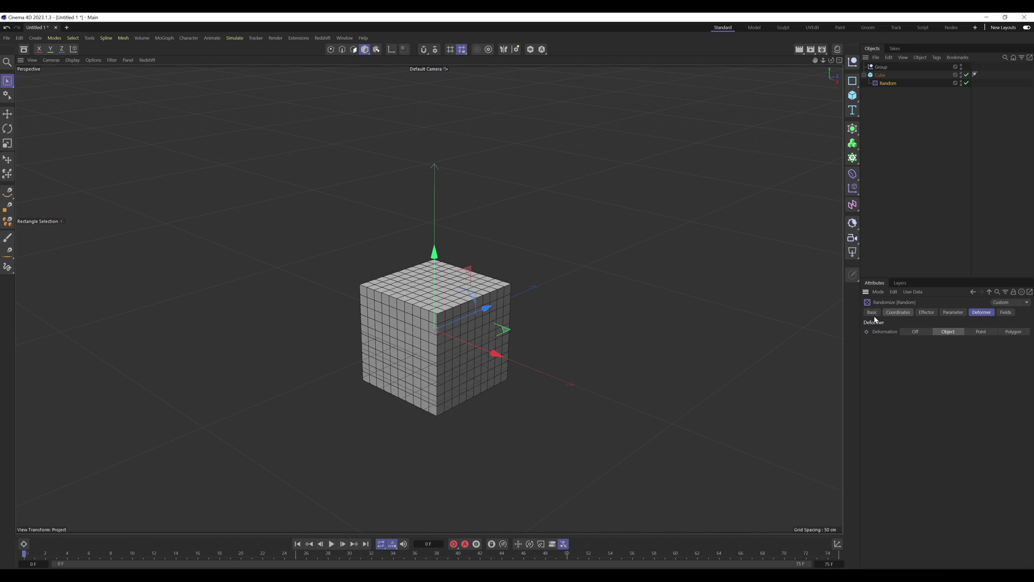
pyautogui.click(926, 312)
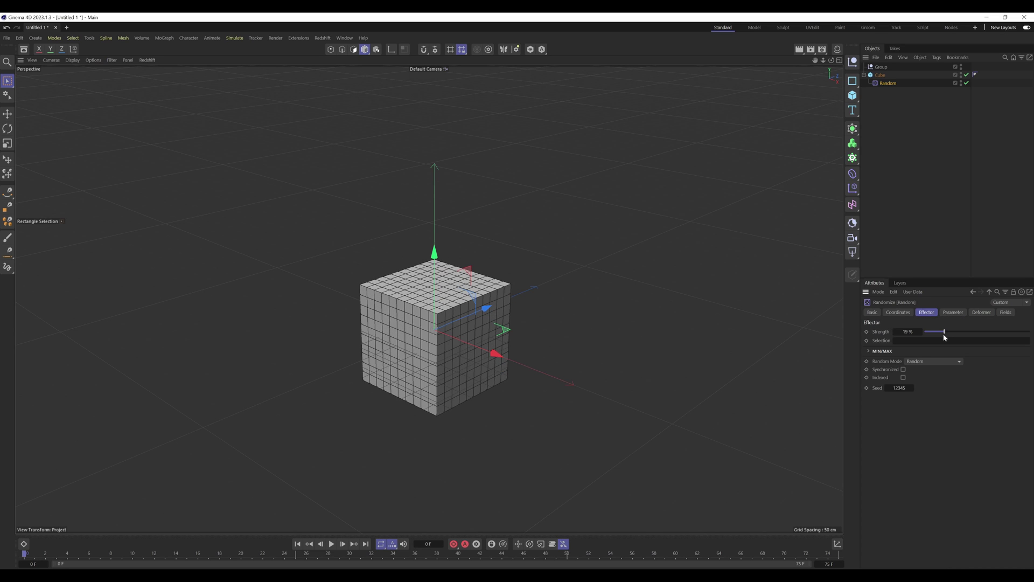
pyautogui.moveTo(943, 337)
pyautogui.mouseDown()
pyautogui.moveTo(1023, 331)
pyautogui.moveTo(838, 318)
pyautogui.moveTo(992, 331)
pyautogui.moveTo(944, 333)
pyautogui.mouseUp()
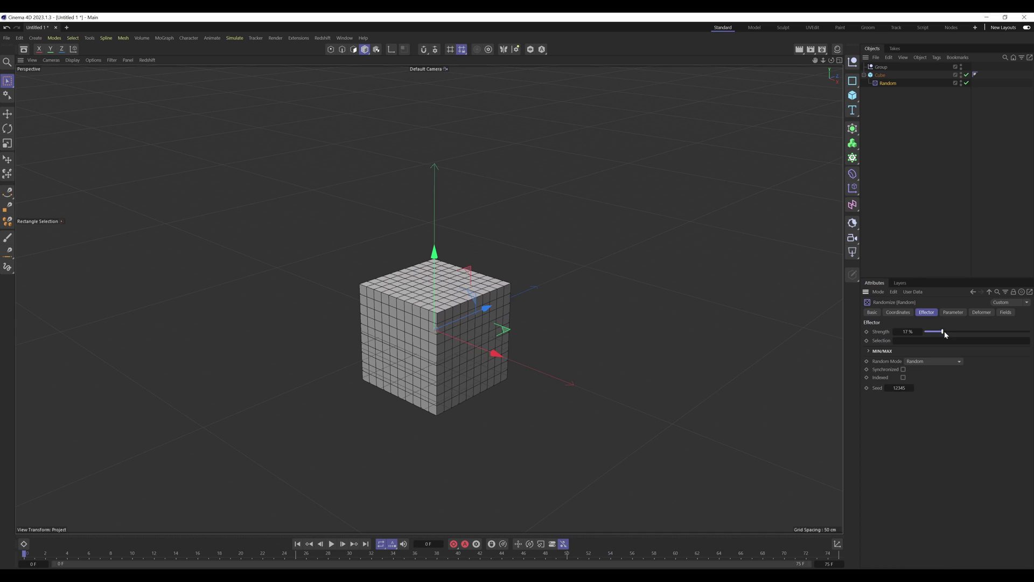
pyautogui.click(980, 313)
pyautogui.click(982, 331)
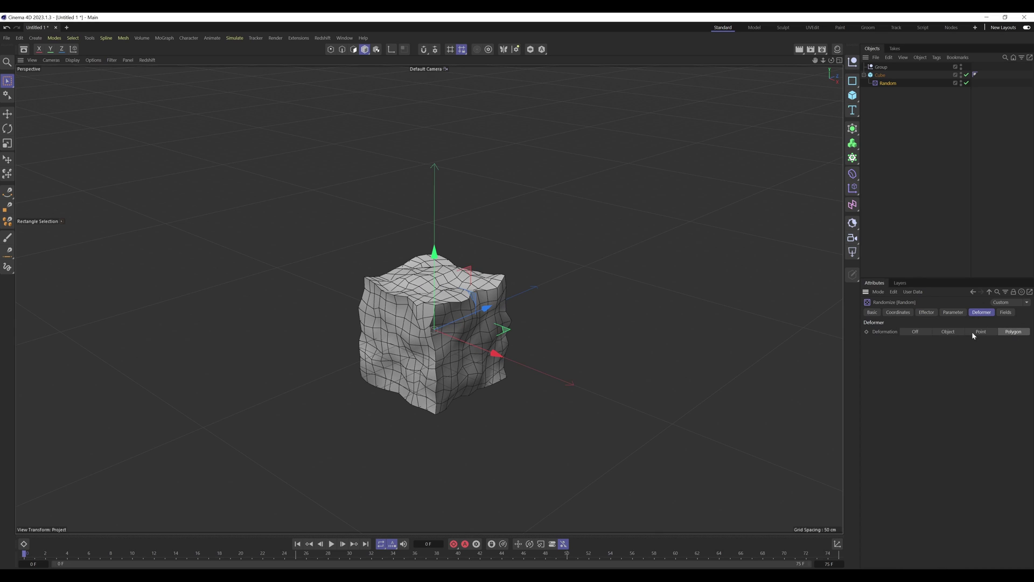
pyautogui.click(920, 313)
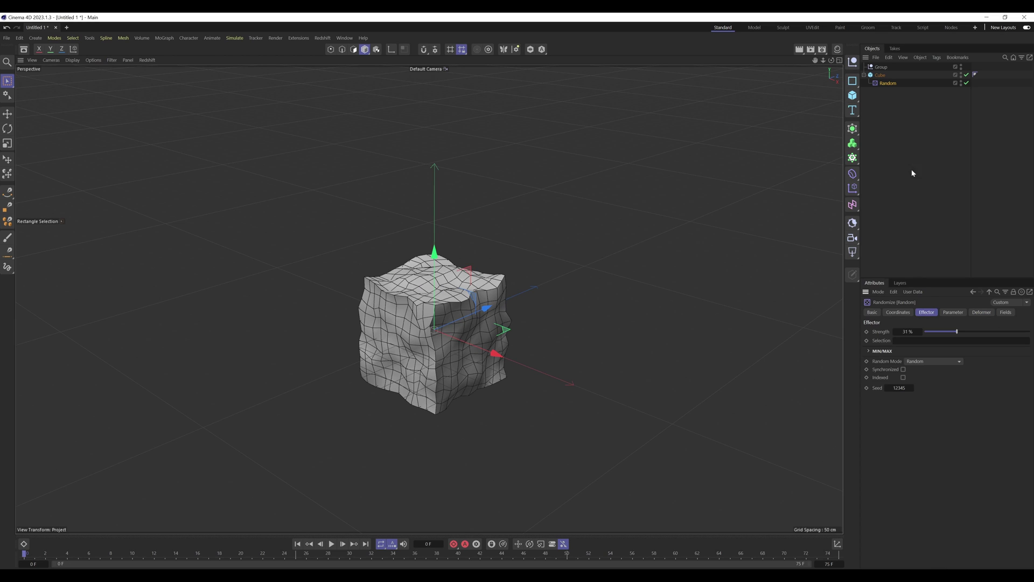
pyautogui.click(890, 92)
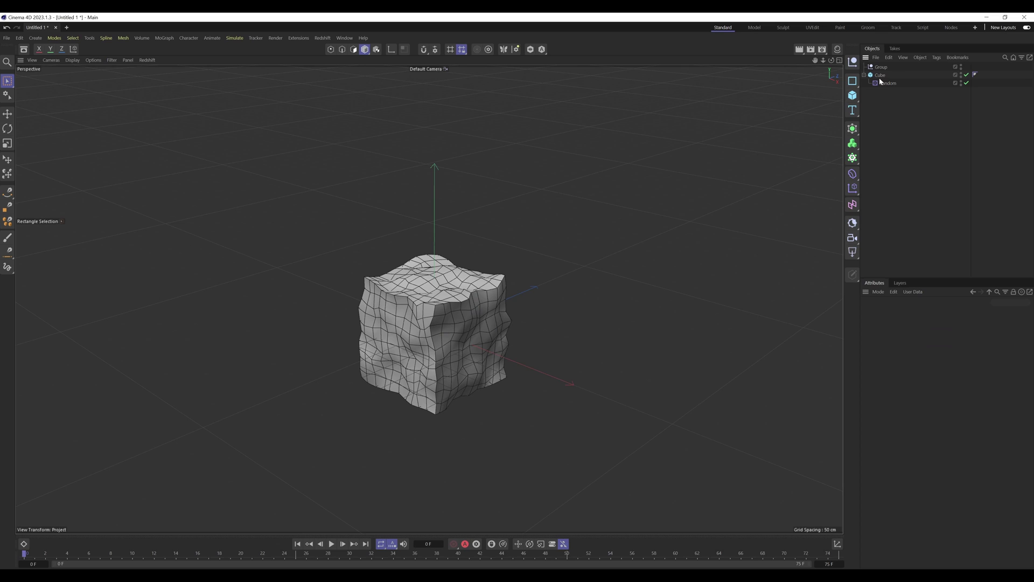
# Add a Stop tag to the Cube with Stop Generators unchecked, then reselect the tag to review it.
pyautogui.click(884, 75)
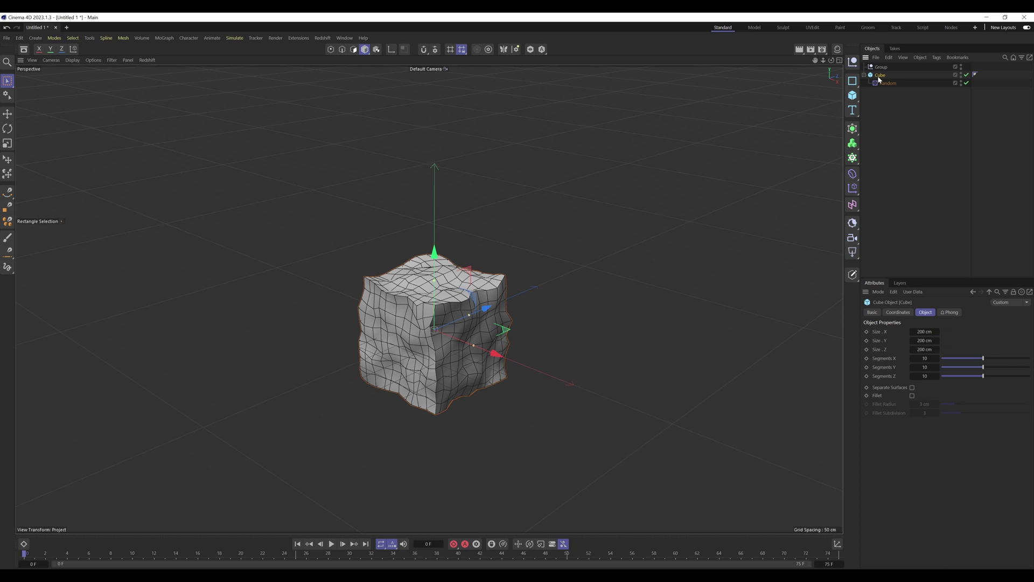
pyautogui.click(937, 57)
pyautogui.moveTo(954, 142)
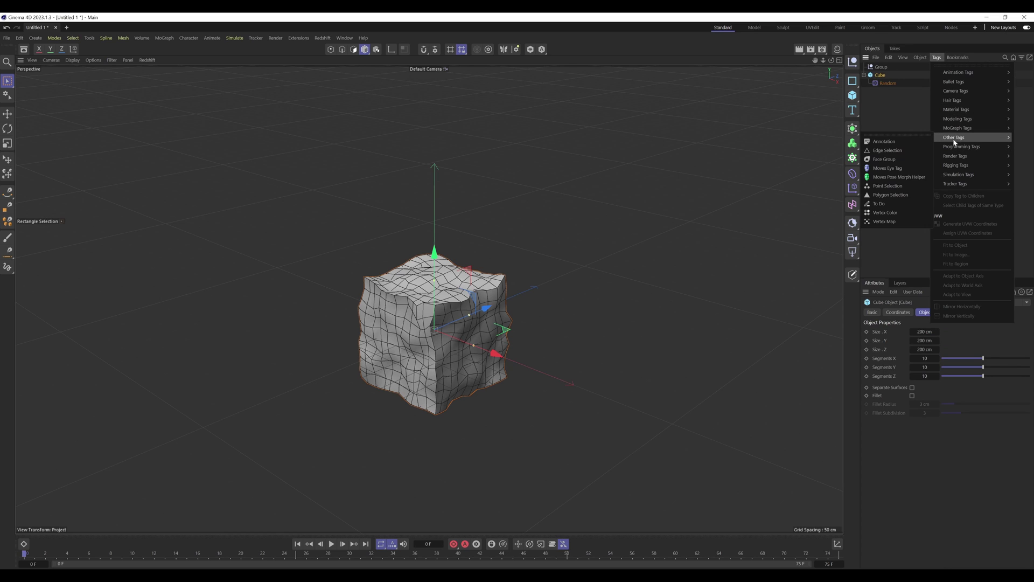
pyautogui.moveTo(958, 120)
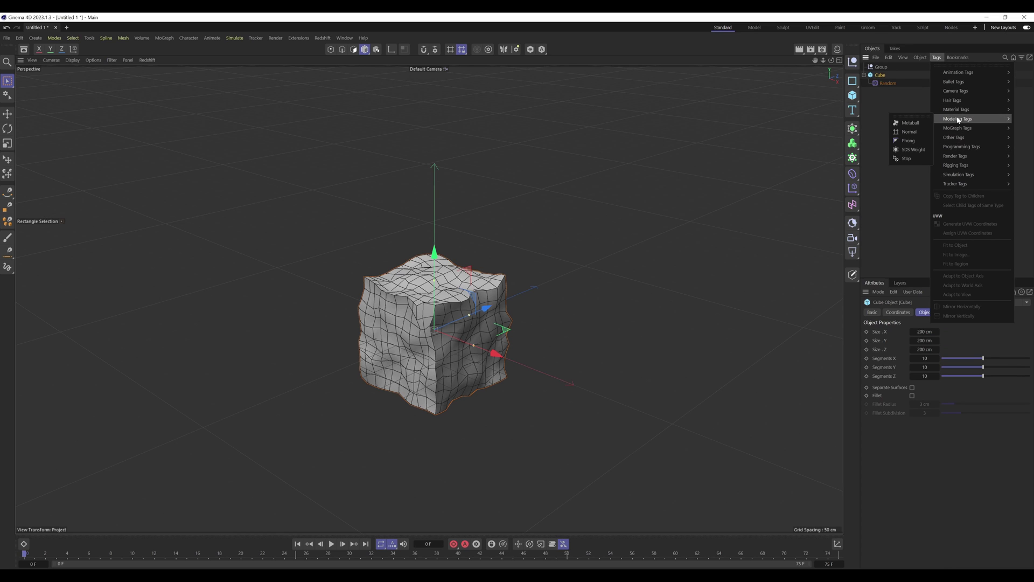
pyautogui.click(910, 158)
pyautogui.click(909, 331)
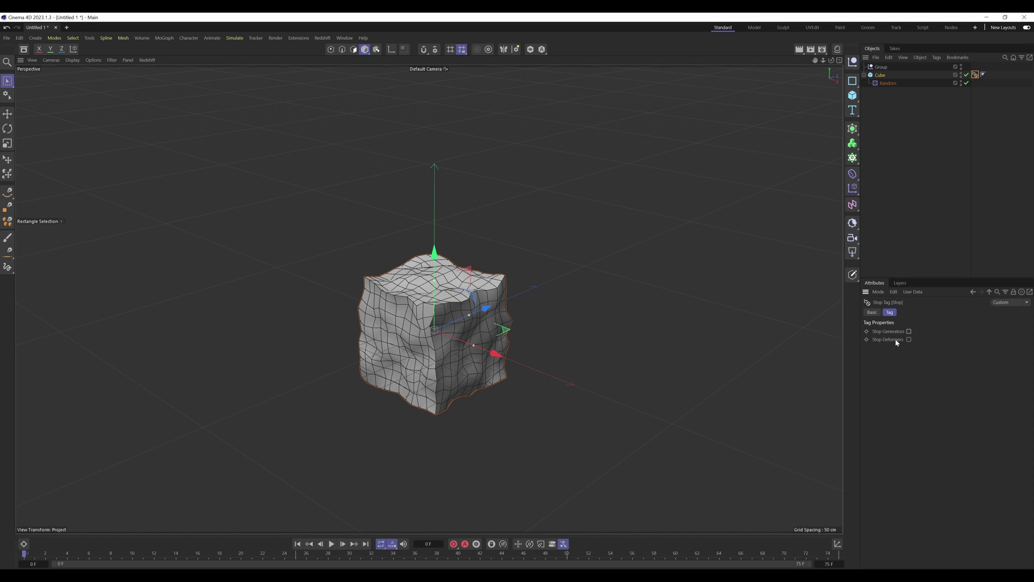
pyautogui.click(958, 112)
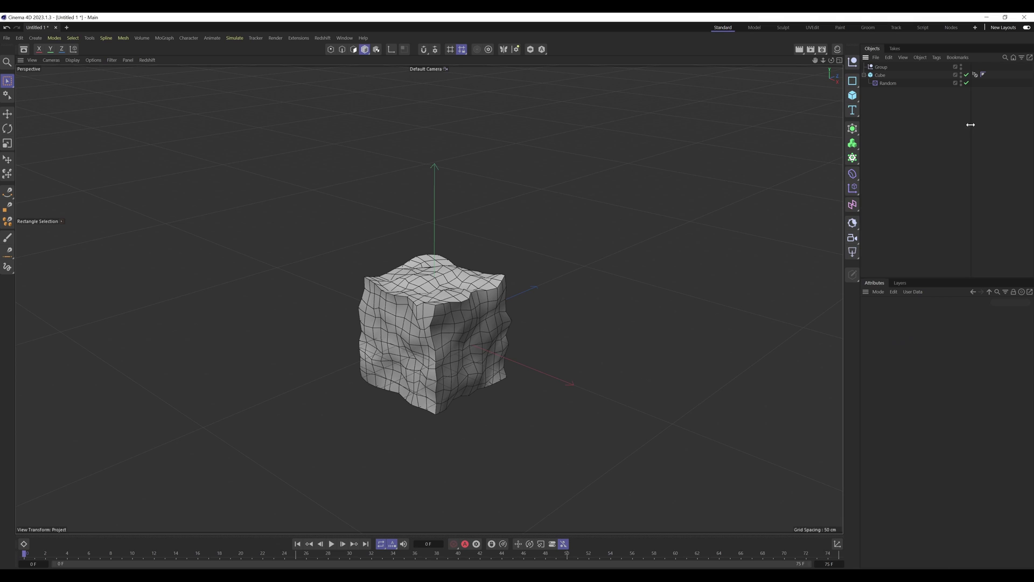
pyautogui.click(975, 75)
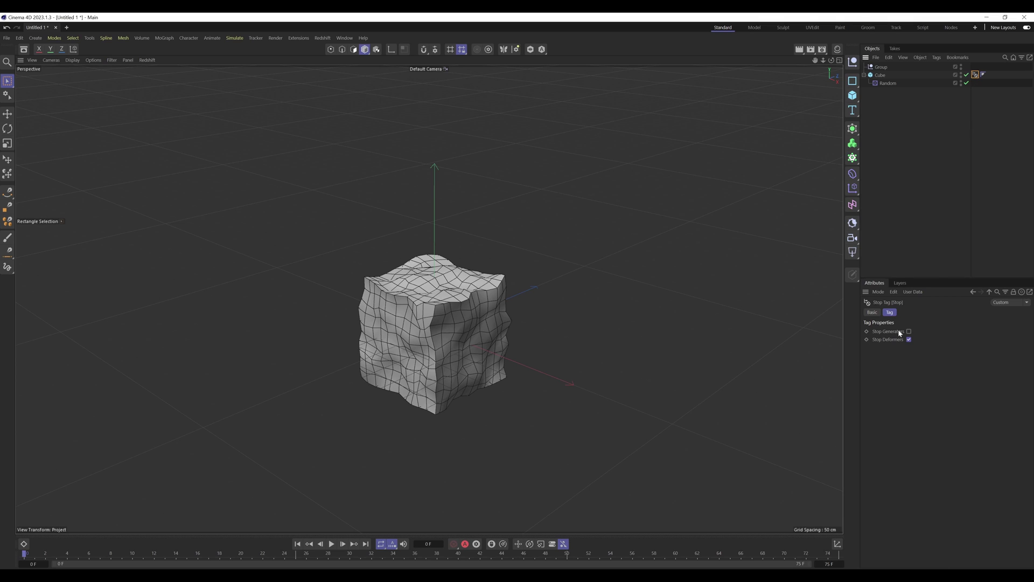
pyautogui.click(983, 114)
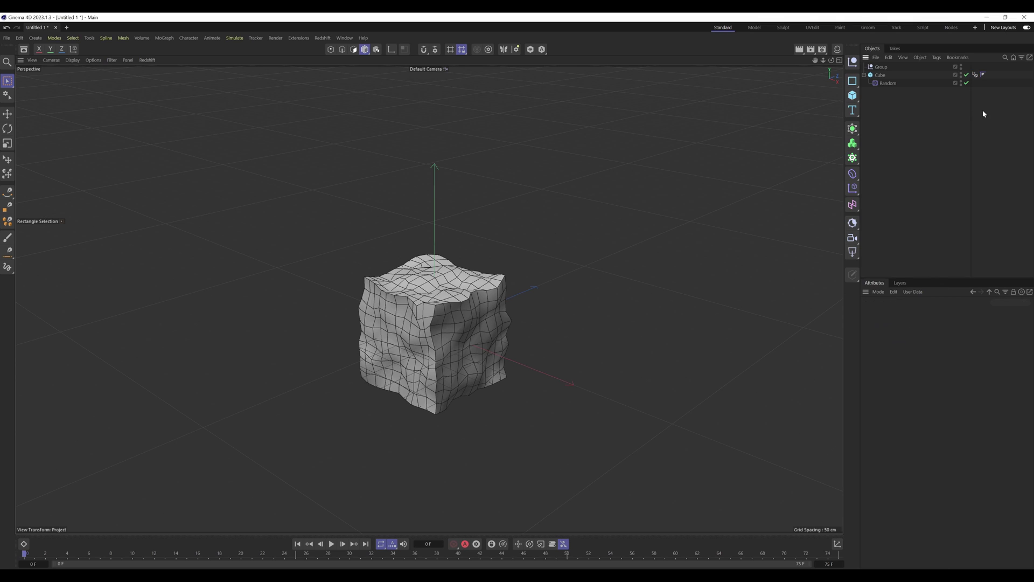
pyautogui.click(976, 76)
# Delete the Stop tag, duplicate the Cube as Cube.1, and remove the copy's Random effector.
pyautogui.press('Delete')
pyautogui.click(881, 84)
pyautogui.keyDown('ctrl'); pyautogui.moveTo(880, 76); pyautogui.dragTo(902, 121); pyautogui.keyUp('ctrl')
pyautogui.click(891, 100)
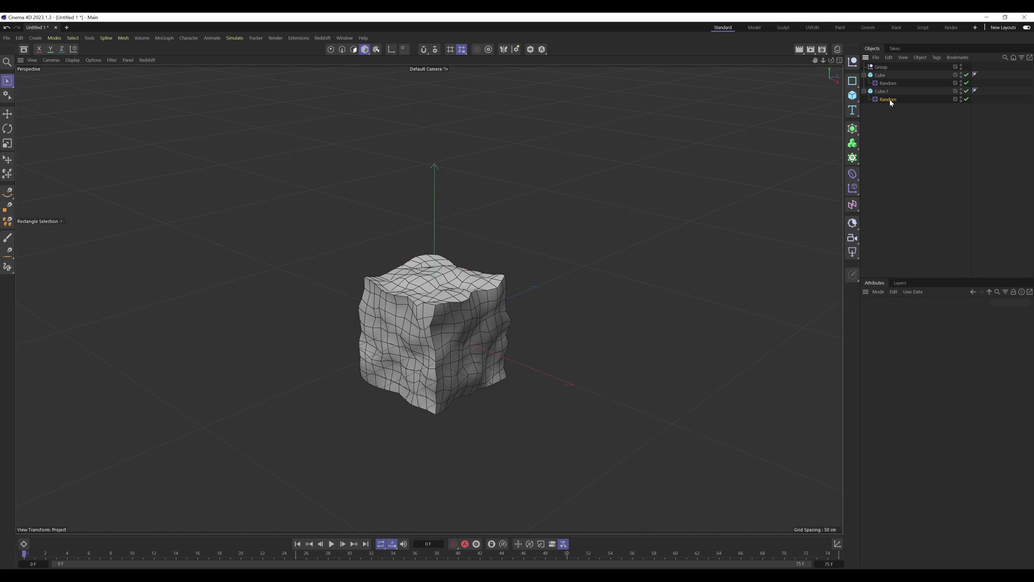
pyautogui.press('Delete')
# Place Cube, Cube.1 and the Random effector inside Group.
pyautogui.moveTo(883, 84)
pyautogui.mouseDown()
pyautogui.moveTo(894, 108)
pyautogui.moveTo(883, 95)
pyautogui.moveTo(894, 67)
pyautogui.moveTo(886, 89)
pyautogui.mouseUp()
pyautogui.keyDown('ctrl'); pyautogui.click(883, 84); pyautogui.keyUp('ctrl')
pyautogui.click(884, 101)
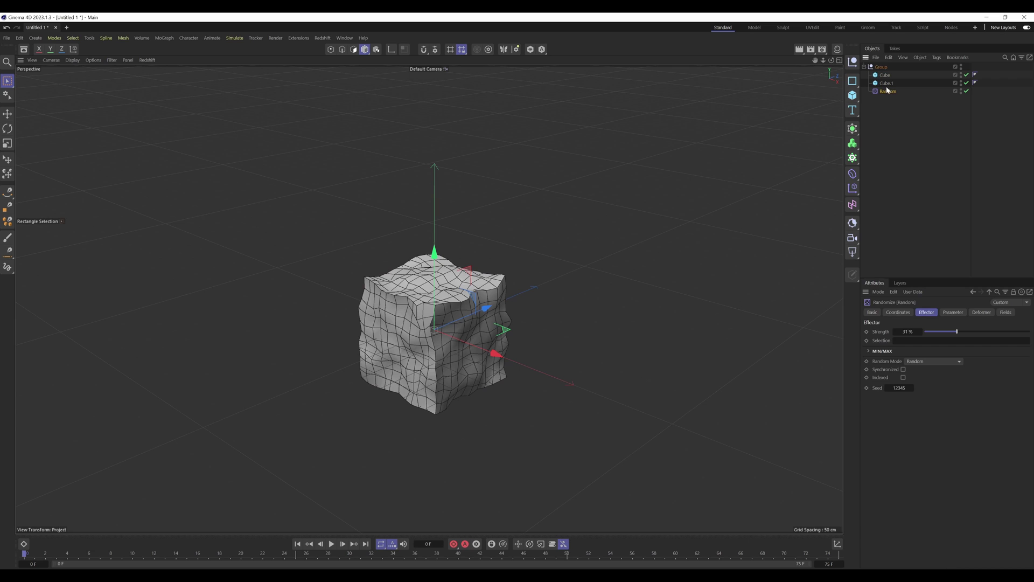
pyautogui.click(887, 104)
# Move Cube.1 to the left so it sits beside the original cube.
pyautogui.click(886, 83)
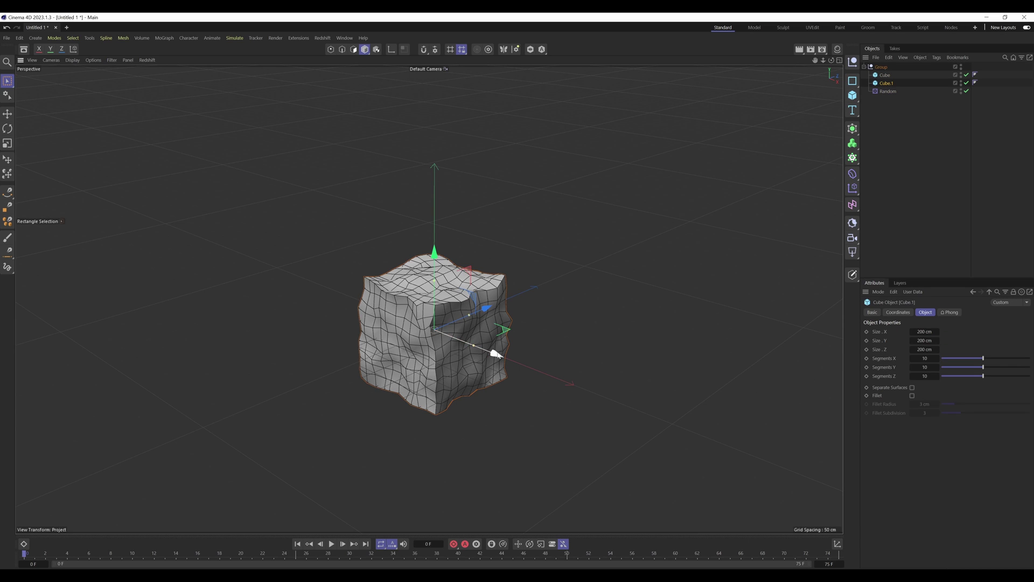
pyautogui.moveTo(495, 343); pyautogui.dragTo(560, 331)
pyautogui.click(941, 161)
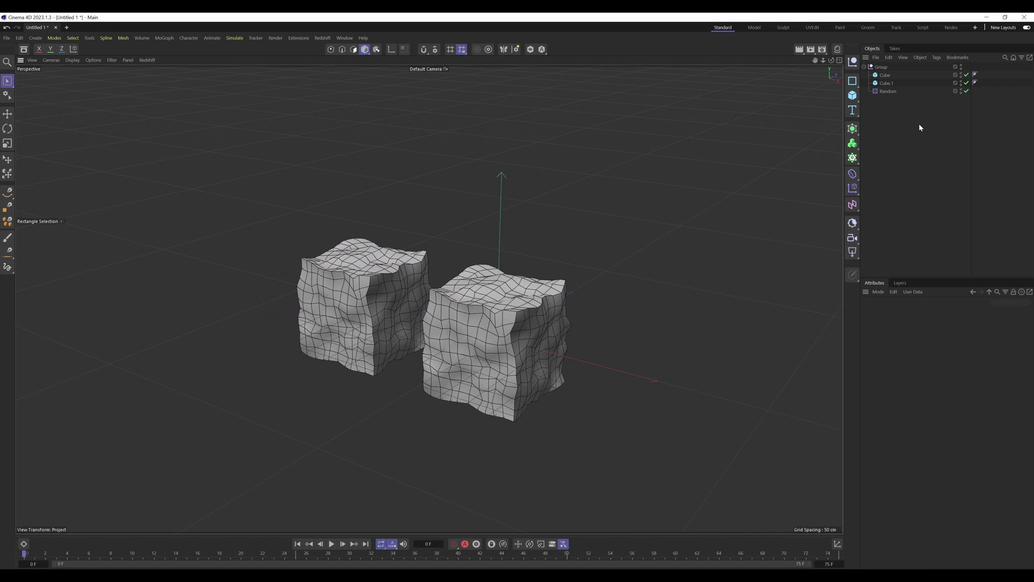
pyautogui.click(888, 92)
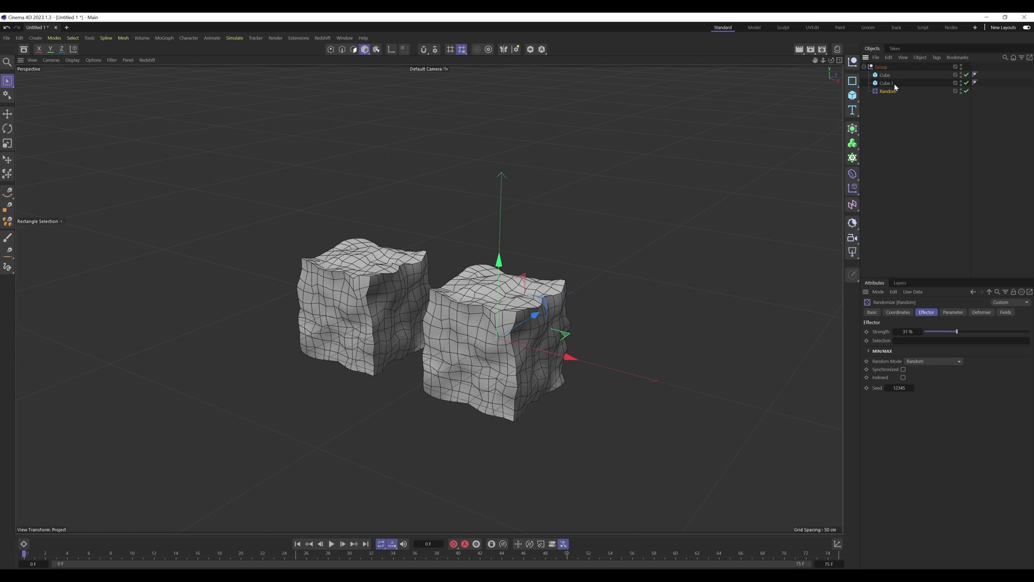
pyautogui.click(889, 85)
pyautogui.click(886, 76)
pyautogui.click(888, 81)
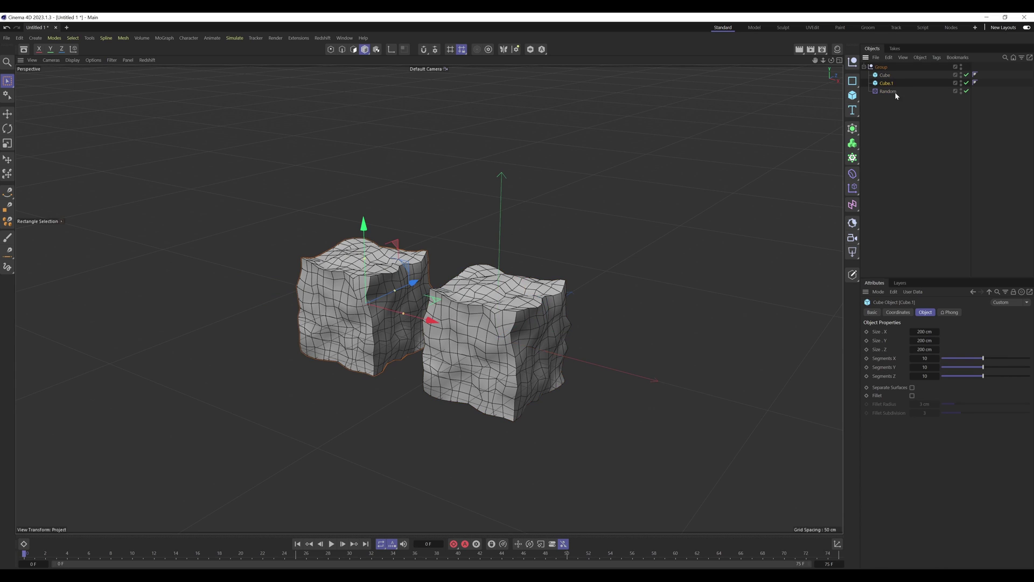
pyautogui.click(886, 75)
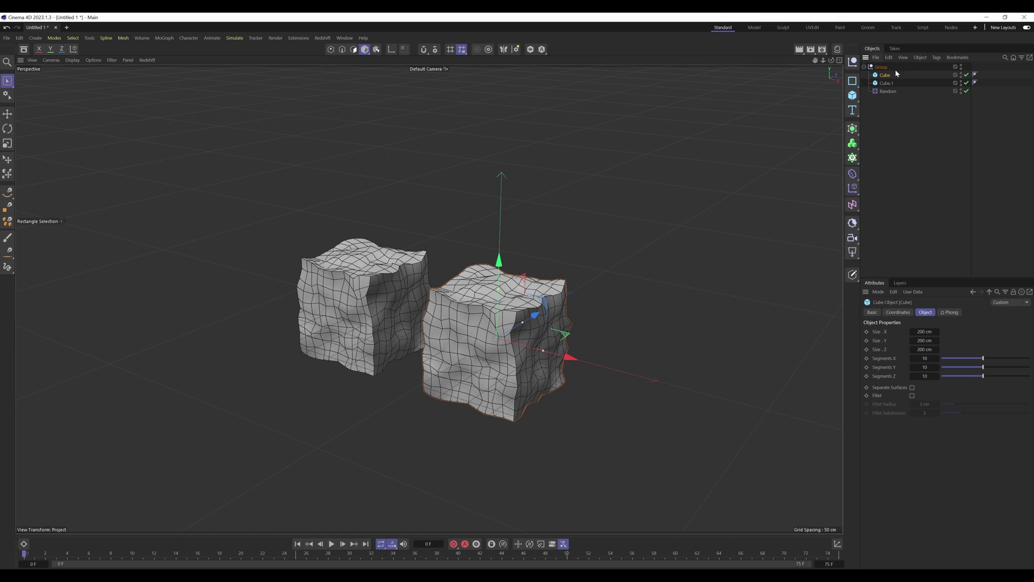
pyautogui.click(891, 81)
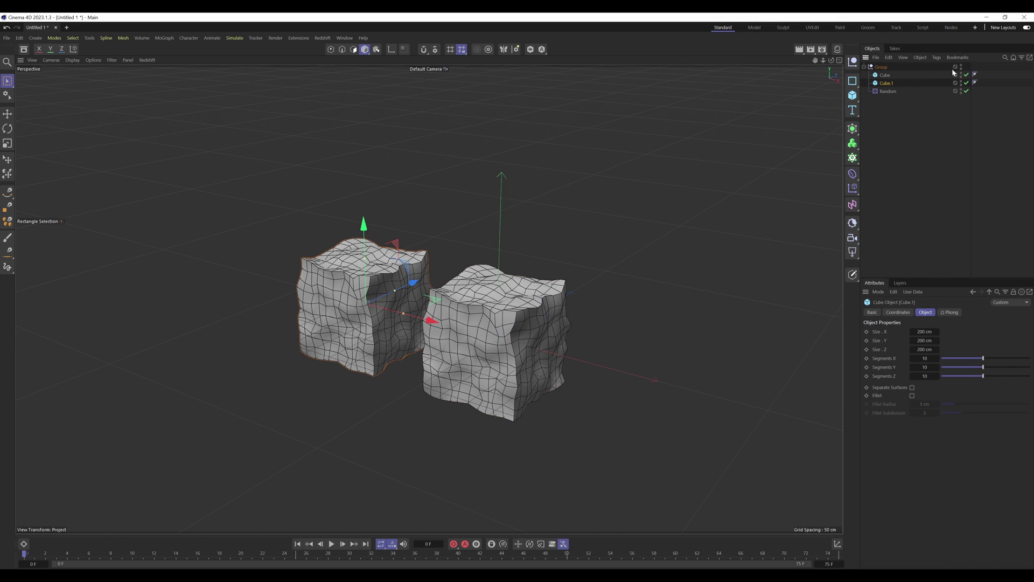
# Add a Stop tag to Cube.1 with Stop Deformers enabled.
pyautogui.click(937, 58)
pyautogui.moveTo(967, 120)
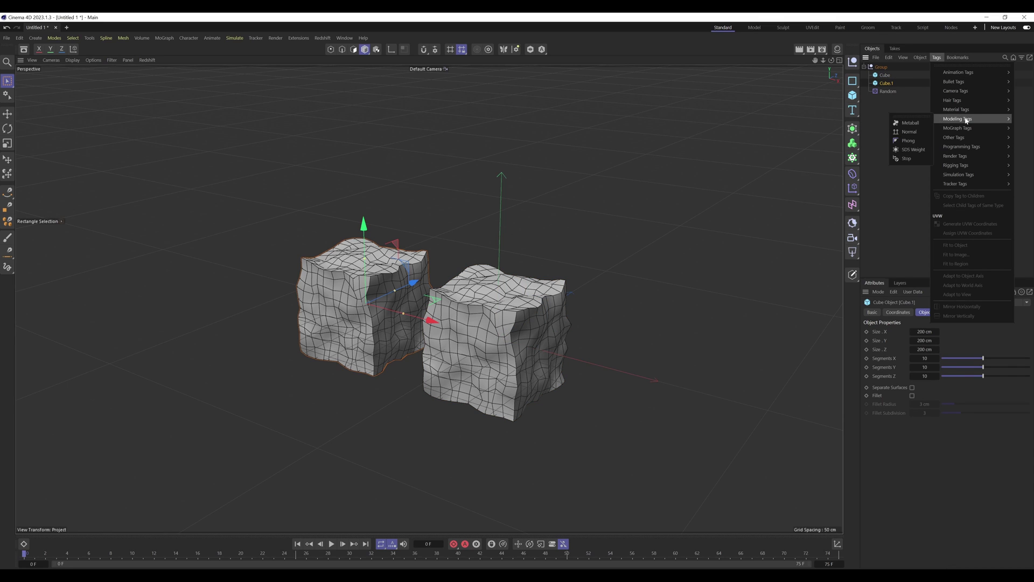
pyautogui.click(907, 159)
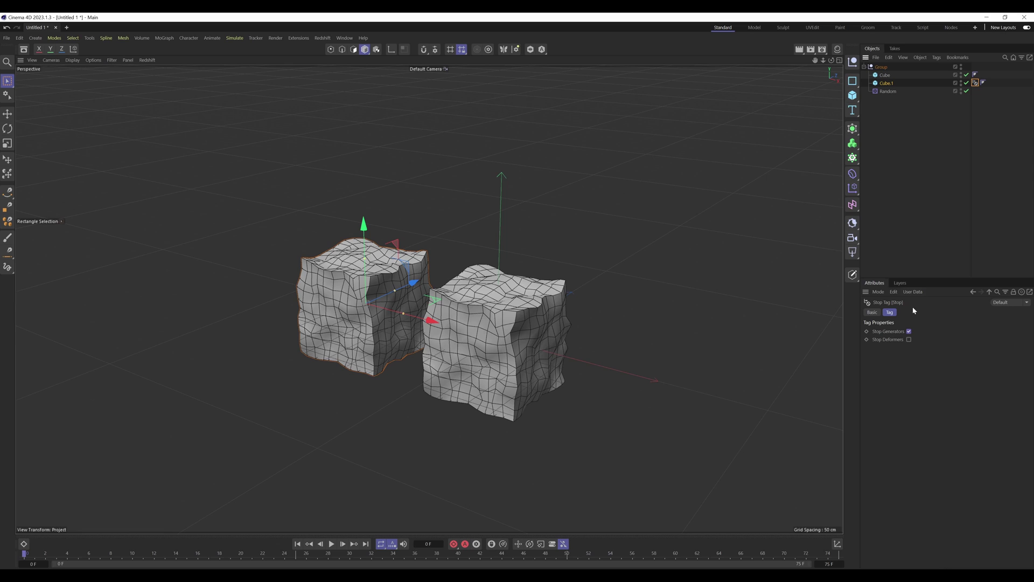
pyautogui.click(909, 340)
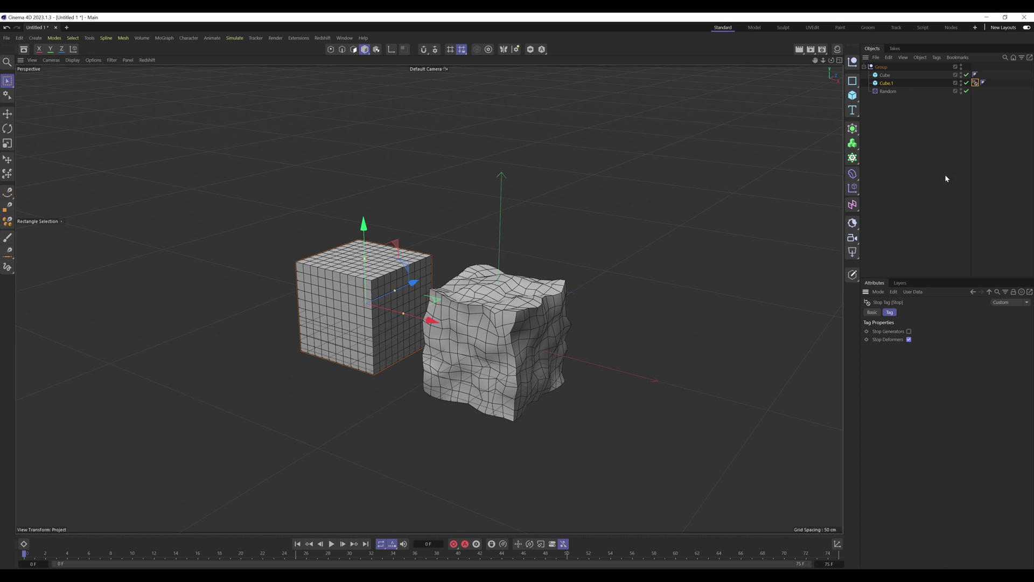
pyautogui.click(912, 147)
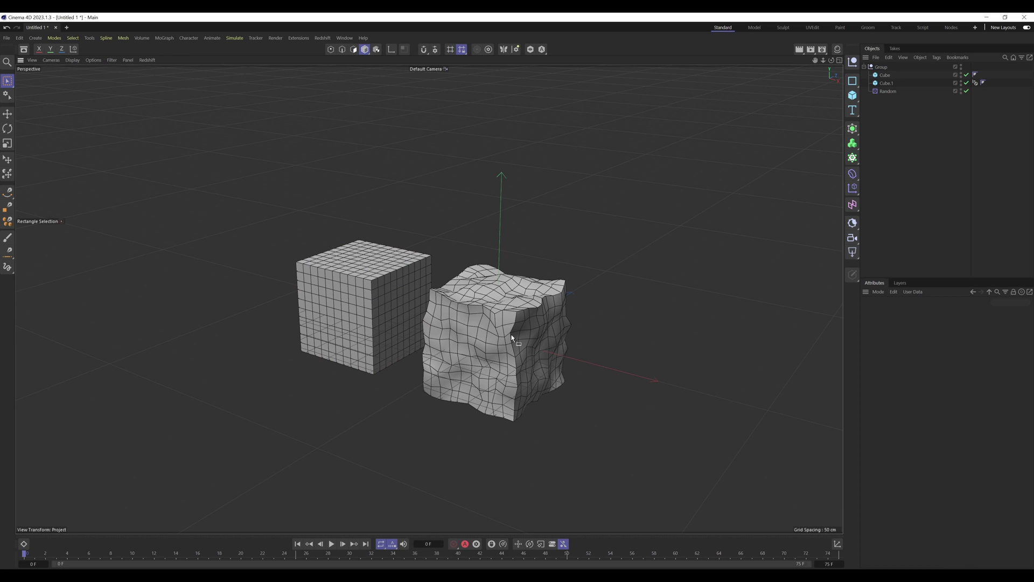
pyautogui.keyDown('alt'); pyautogui.moveTo(723, 201); pyautogui.dragTo(815, 163); pyautogui.keyUp('alt')
# Delete the deformed original Cube.
pyautogui.click(888, 91)
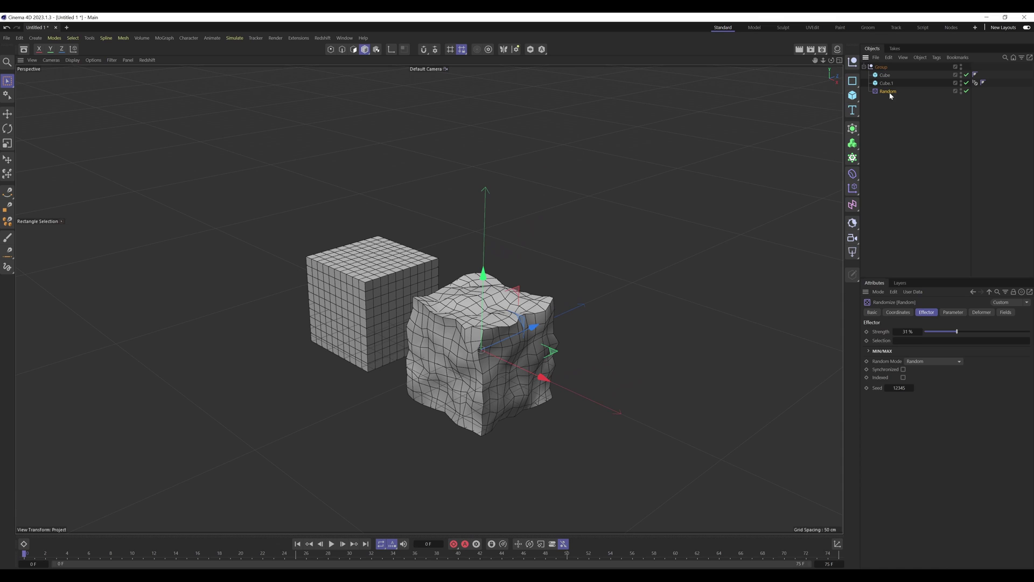
pyautogui.click(896, 115)
pyautogui.click(886, 79)
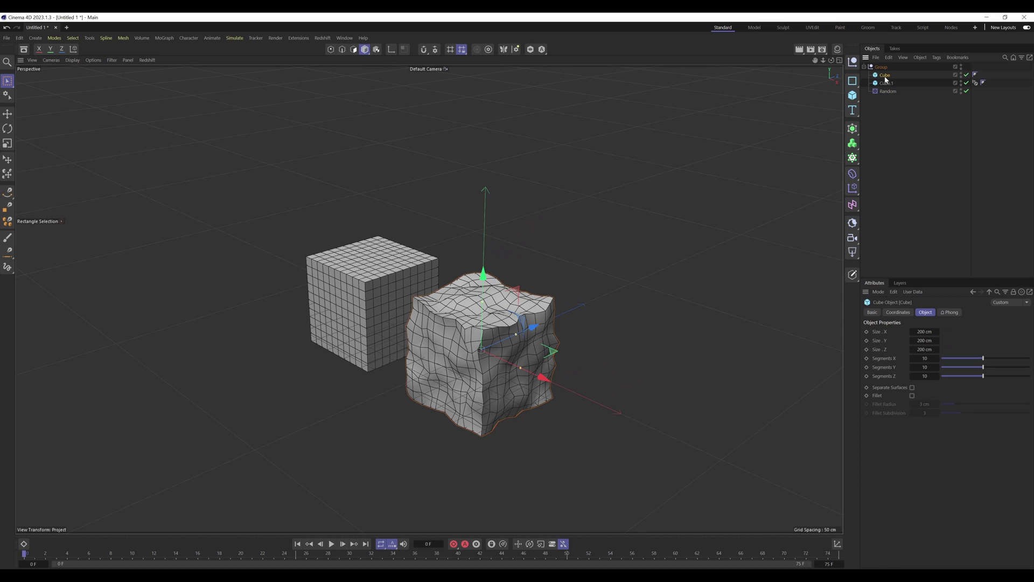
pyautogui.press('Delete')
# Toggle Stop Deformers on Cube.1's tag to compare, leaving it enabled.
pyautogui.click(884, 66)
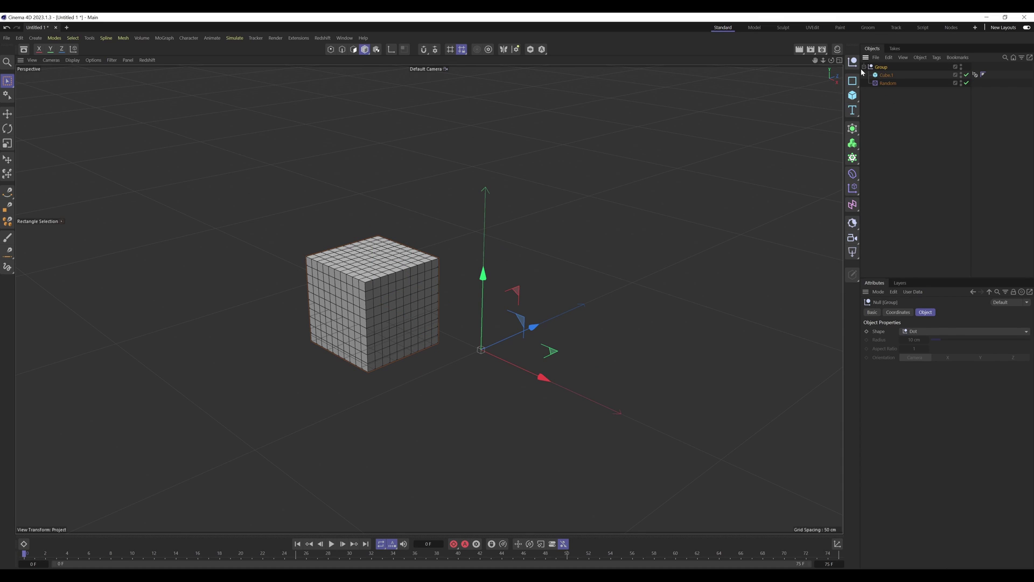
pyautogui.click(976, 74)
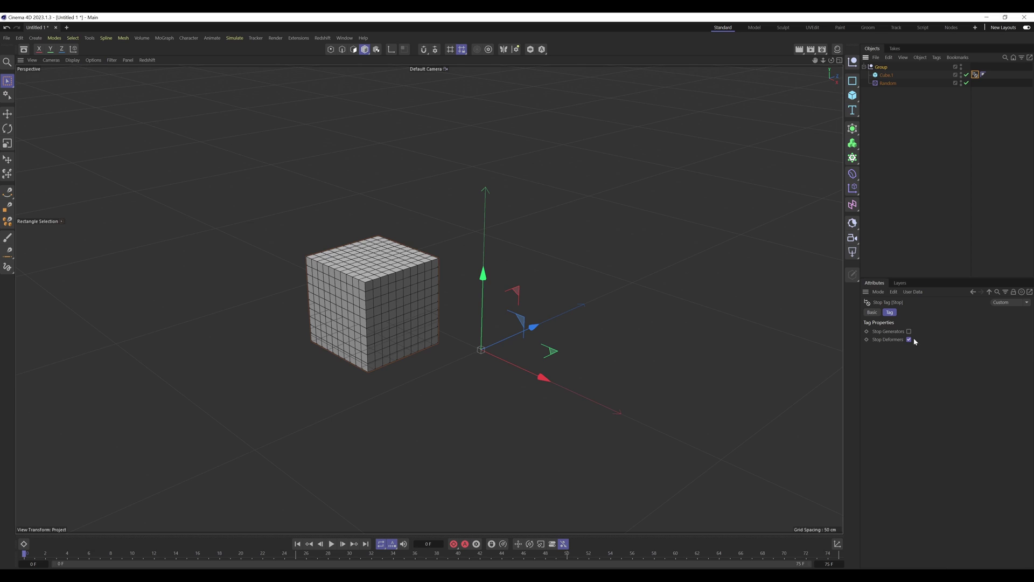
pyautogui.click(909, 339)
pyautogui.click(909, 340)
pyautogui.click(909, 339)
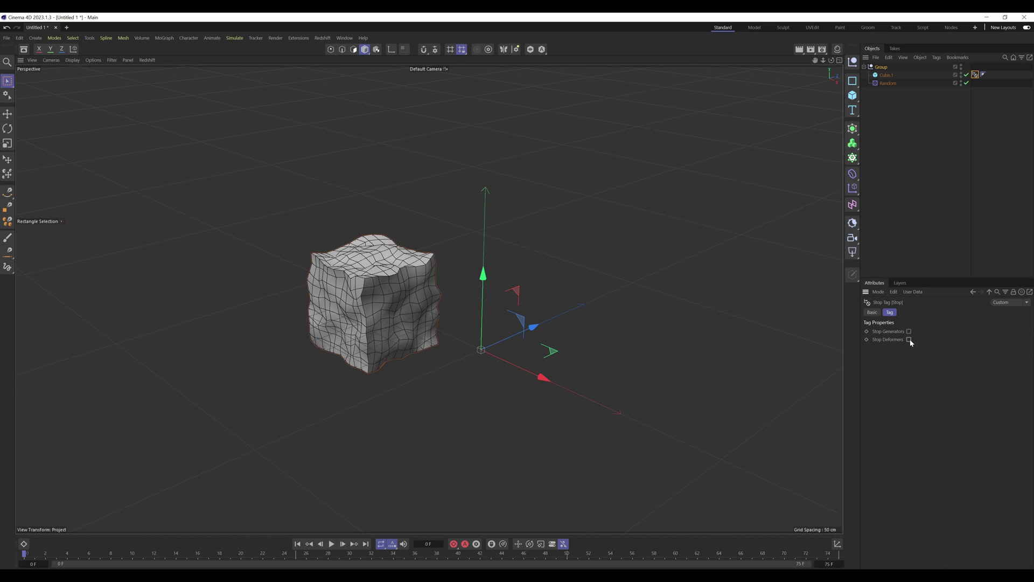
pyautogui.click(909, 339)
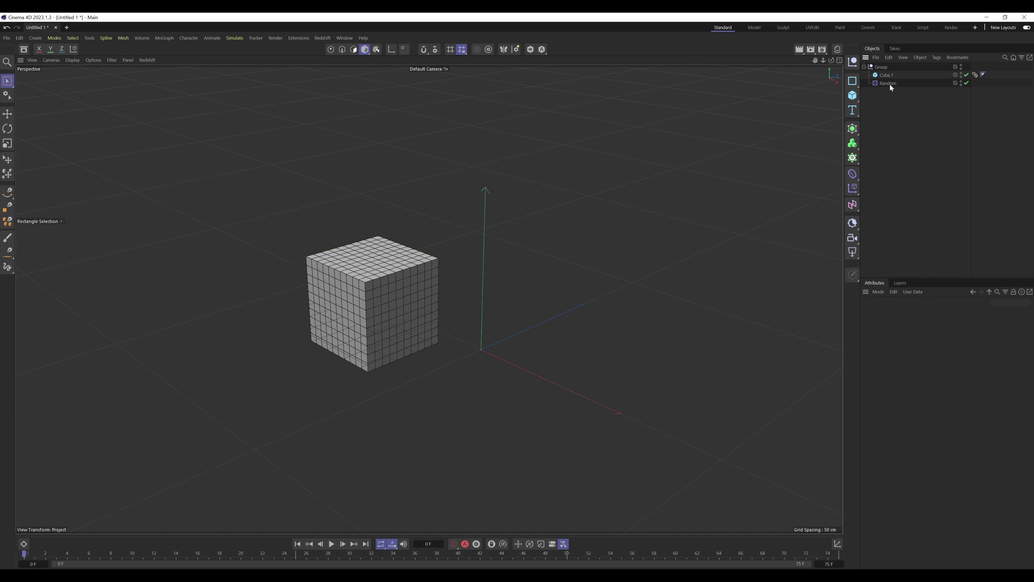
pyautogui.moveTo(890, 83); pyautogui.dragTo(889, 71)
pyautogui.click(628, 232)
pyautogui.click(894, 113)
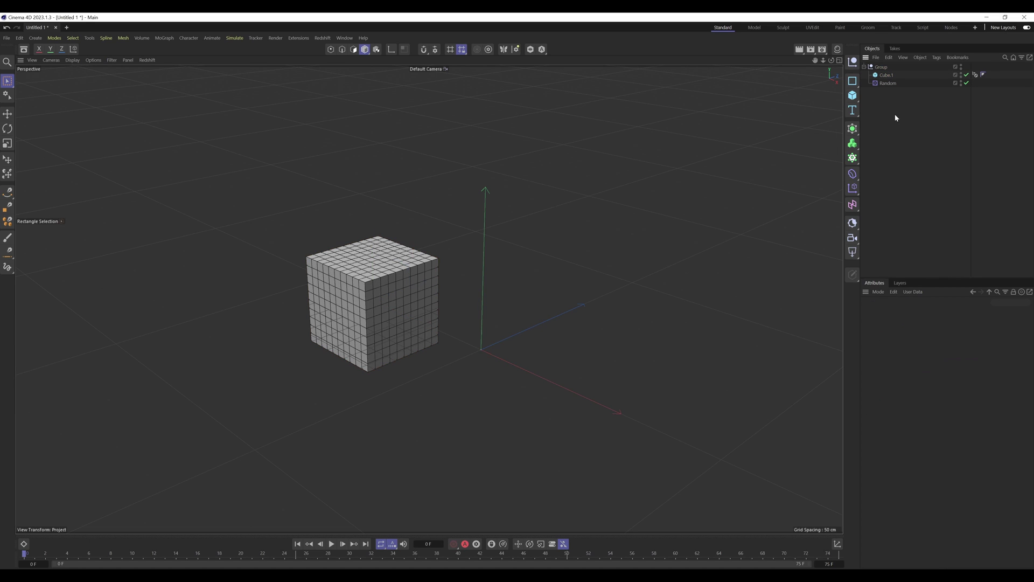